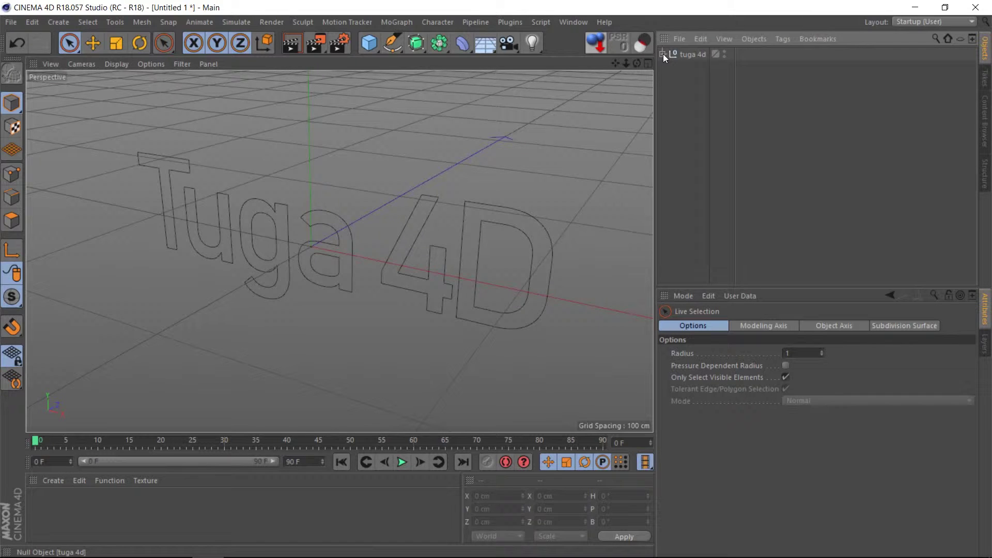
Step: Merge the eight letter paths under tuga 4d into one spline, Path 1.1, deleting the originals
click(662, 53)
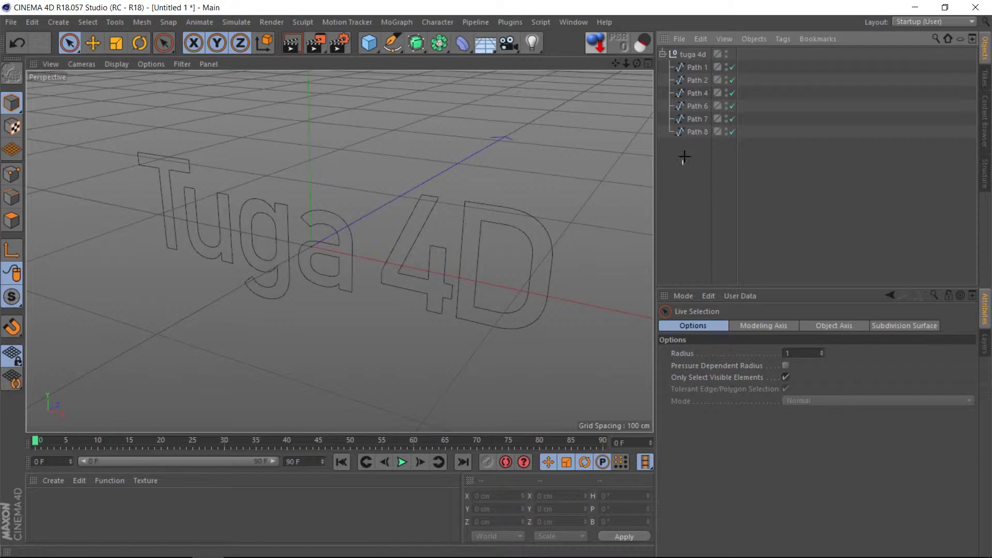
drag(684, 156, 713, 60)
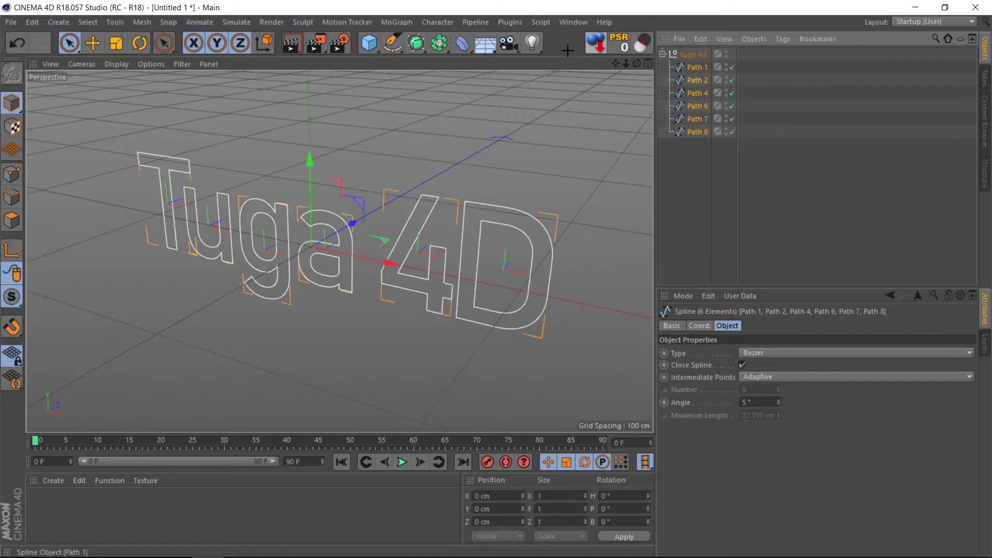
right_click(695, 78)
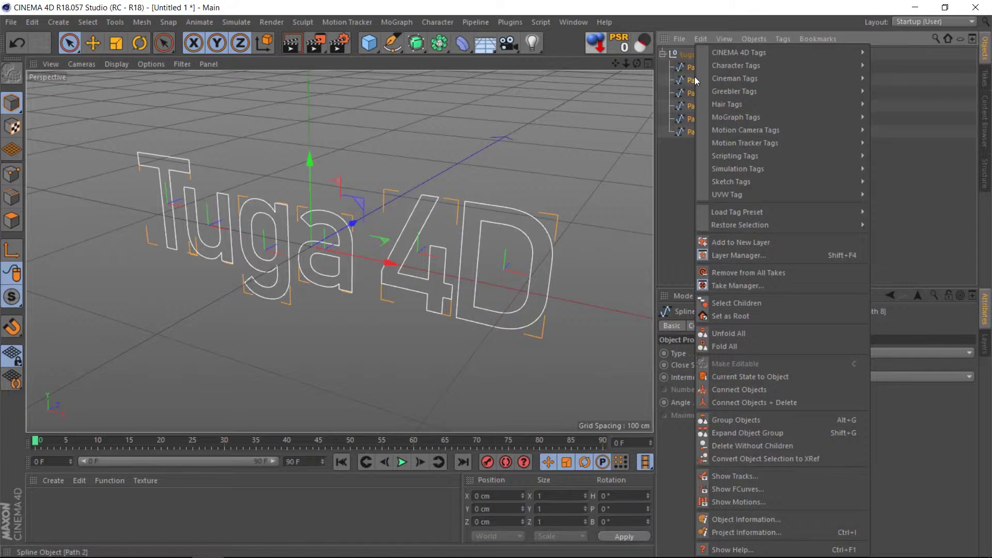
click(749, 407)
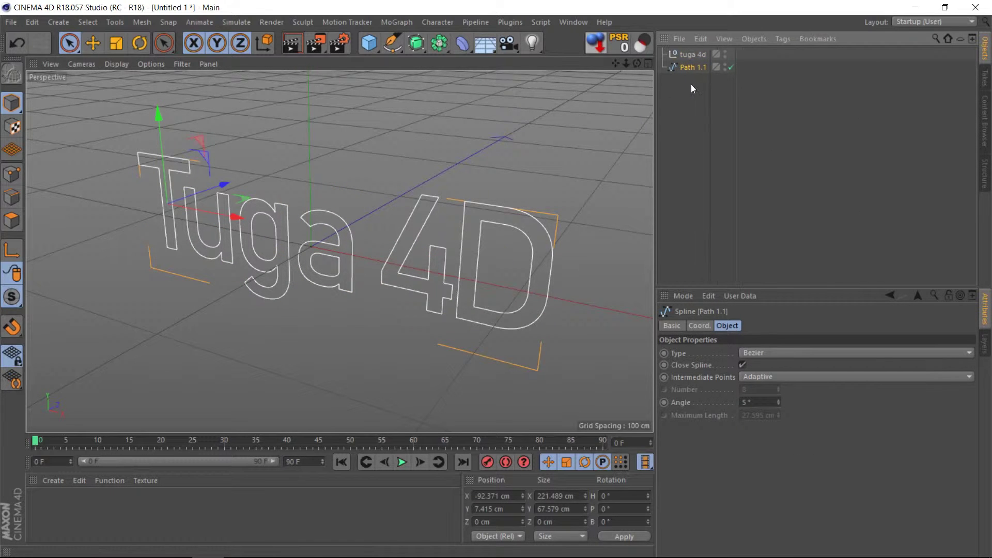
Step: Add an Extrude generator and nest Path 1.1 inside it to make solid Tuga 4D letters
click(420, 46)
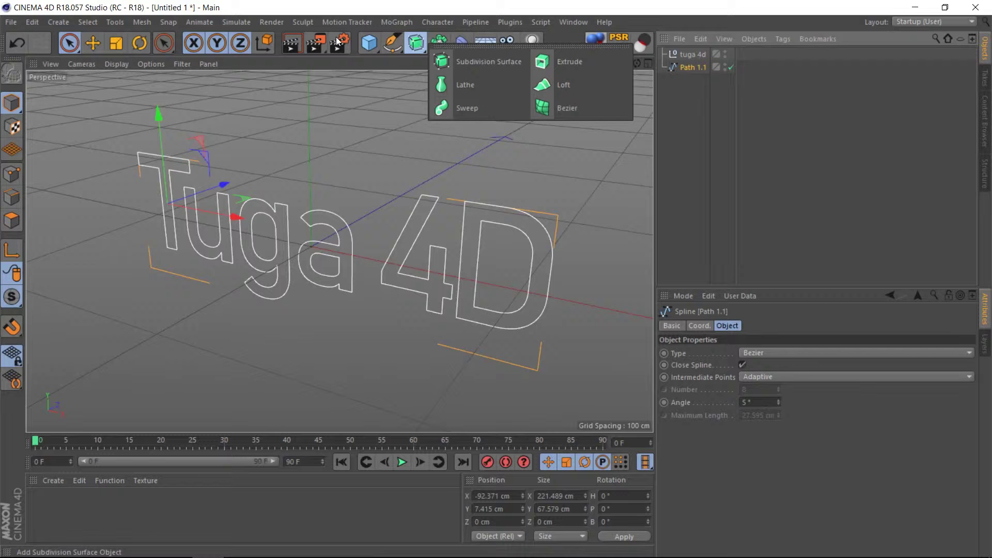
click(566, 60)
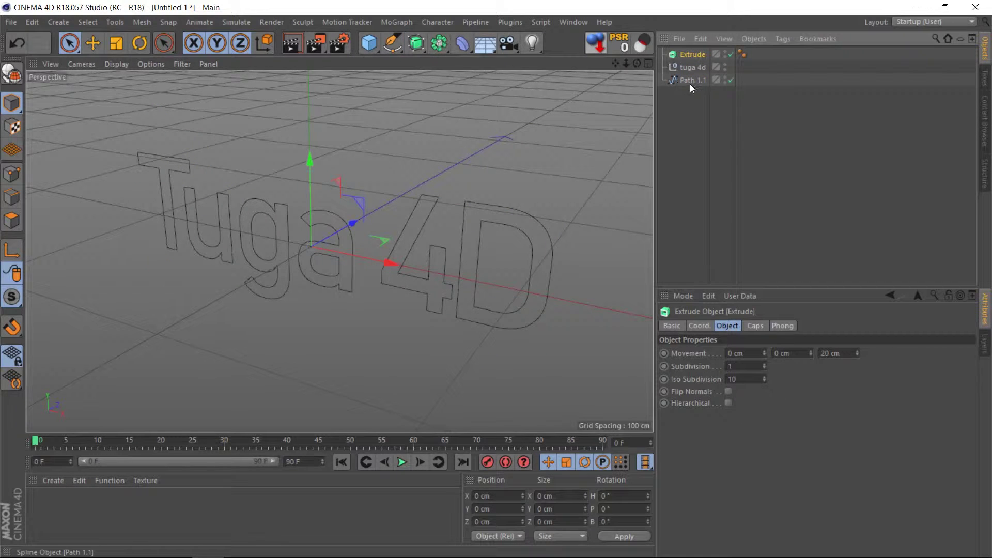
drag(692, 55, 687, 86)
click(691, 68)
drag(686, 80, 687, 81)
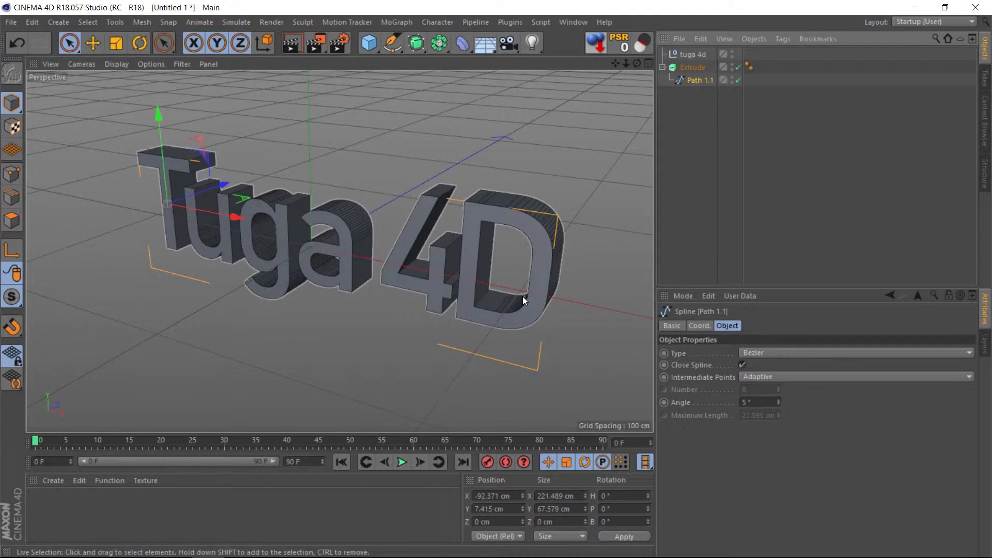
scroll(521, 296, up, 2)
mouse_move(545, 296)
alt+mouse_down()
mouse_move(528, 280)
mouse_move(572, 276)
mouse_move(445, 283)
mouse_move(401, 252)
mouse_move(479, 284)
mouse_move(580, 266)
mouse_move(492, 253)
mouse_move(463, 279)
mouse_move(394, 265)
mouse_move(438, 260)
alt+mouse_up()
scroll(535, 271, up, 3)
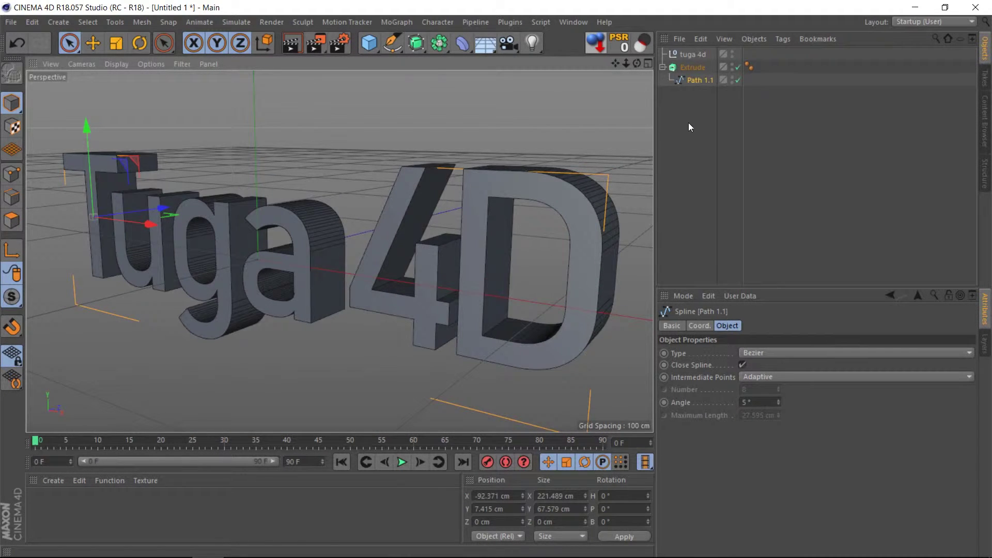
Step: Give the Extrude a Start Fillet Cap with 1 cm radius and Constrain enabled
click(695, 70)
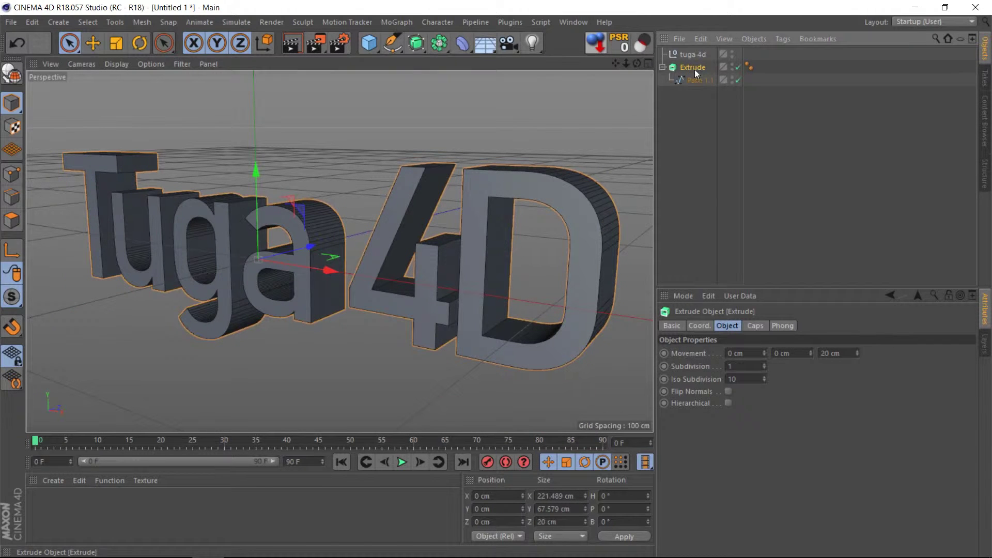
click(755, 327)
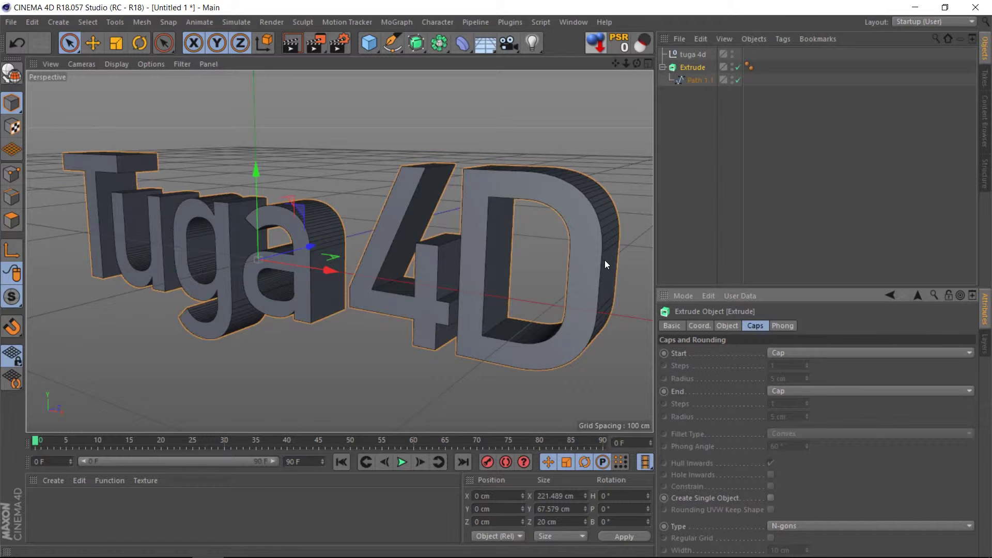
click(786, 353)
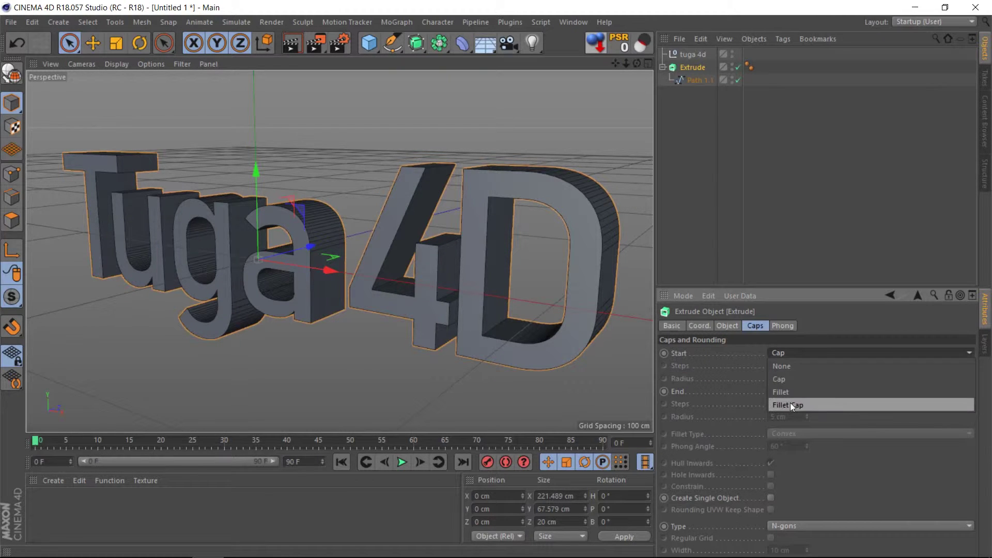
click(791, 406)
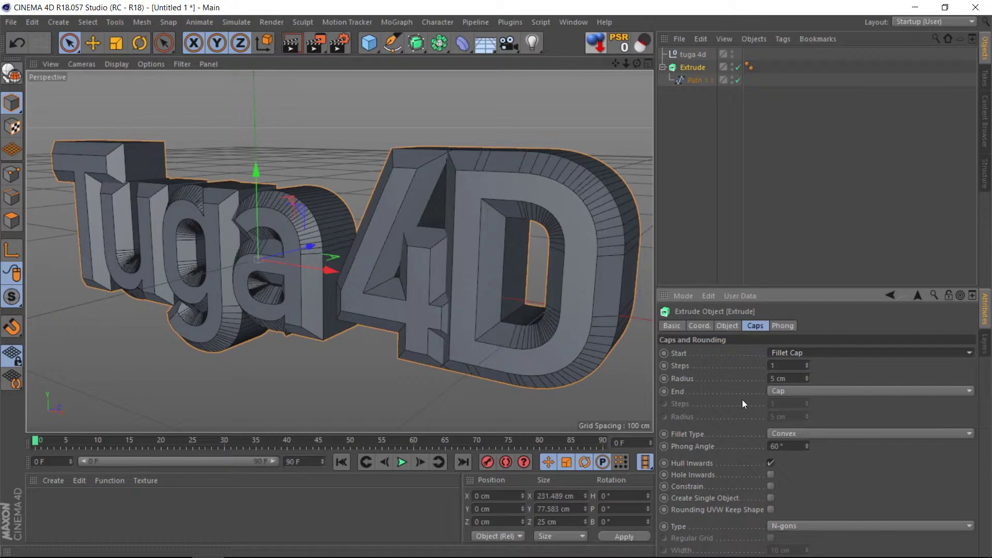
drag(806, 380, 646, 305)
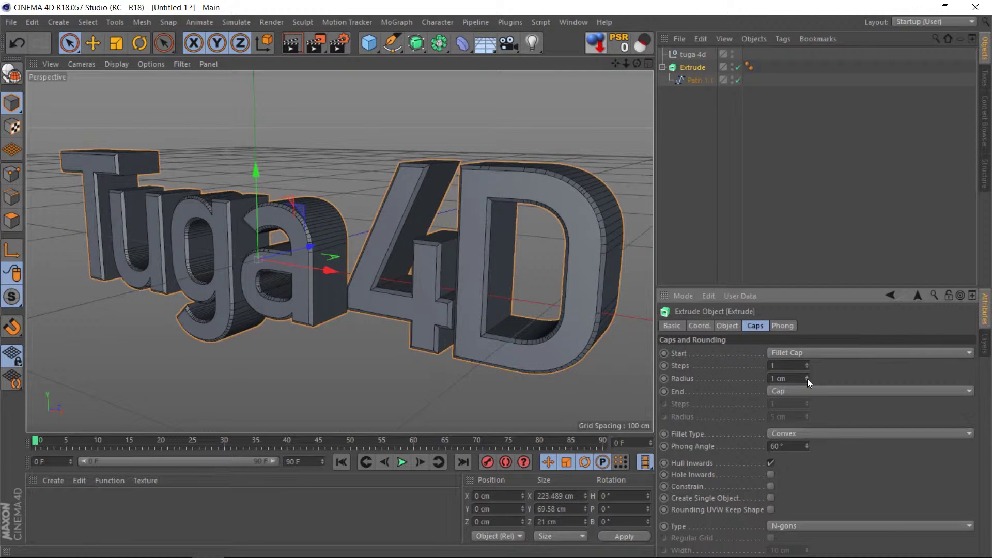
click(771, 486)
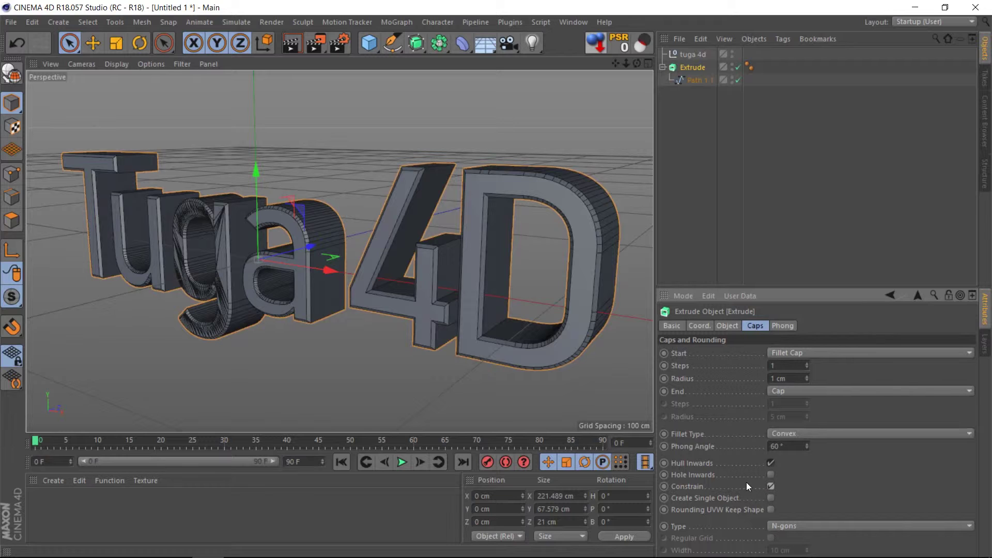
click(771, 498)
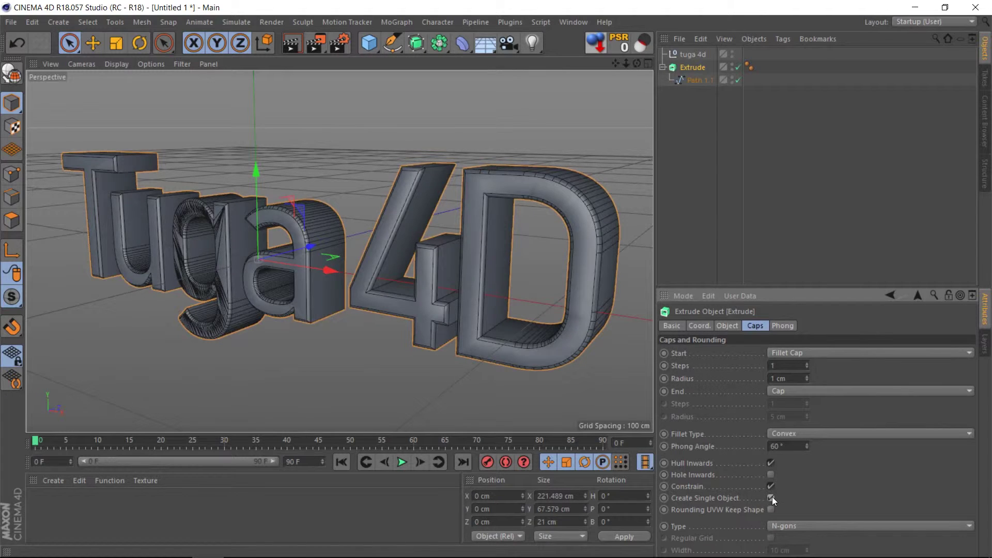
click(771, 498)
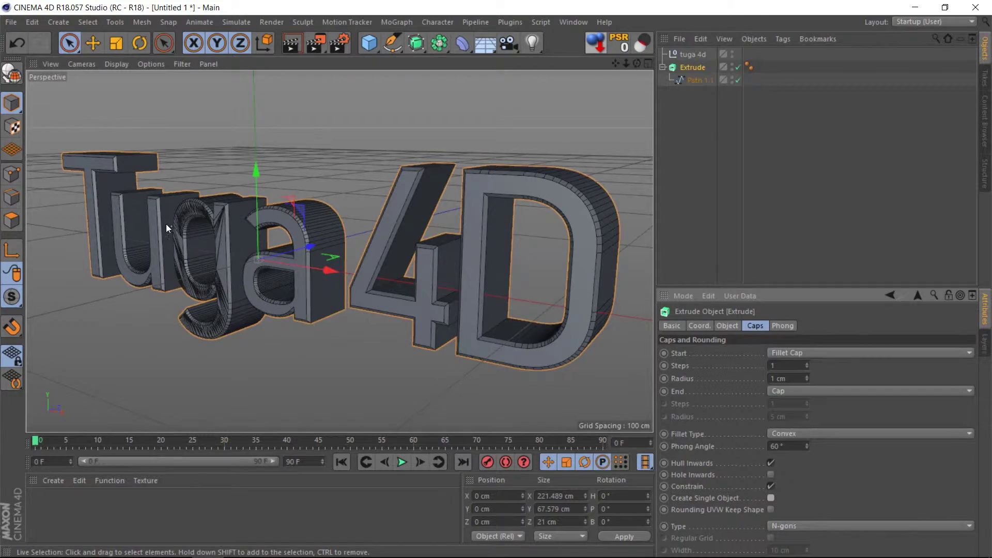
Step: Set Path 1.1's spline interpolation angle to 7°
scroll(164, 226, up, 3)
scroll(164, 228, up, 3)
scroll(190, 239, up, 3)
scroll(228, 222, up, 2)
mouse_move(233, 209)
alt+mouse_down()
mouse_move(237, 233)
mouse_move(275, 283)
mouse_move(275, 256)
mouse_move(349, 224)
mouse_move(329, 209)
alt+mouse_up()
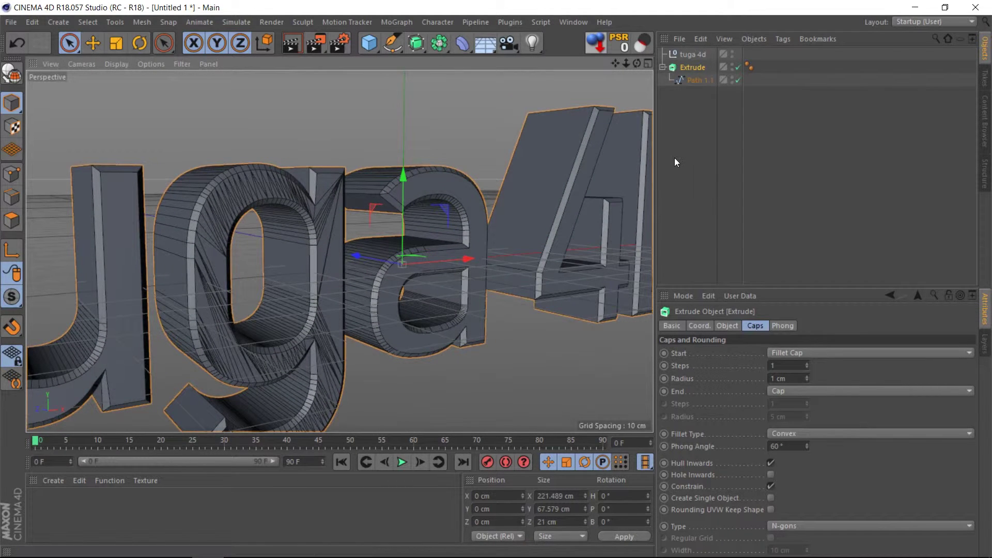
click(700, 80)
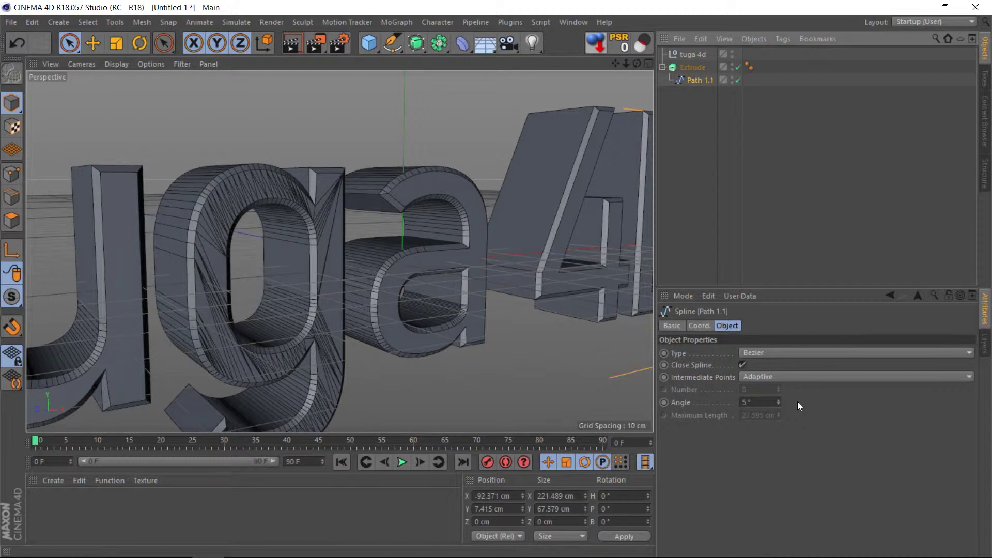
click(779, 404)
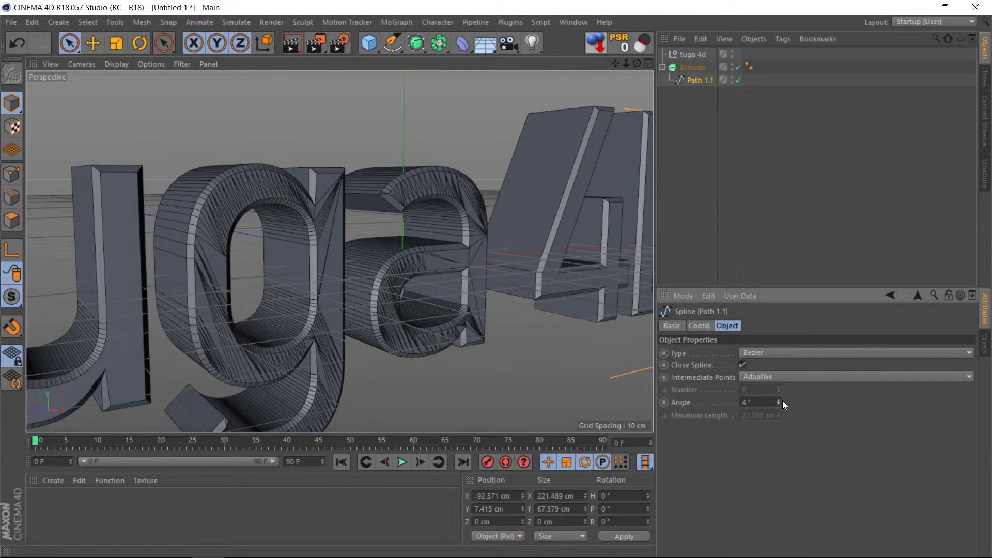
click(779, 400)
key(Up)
key(Up)
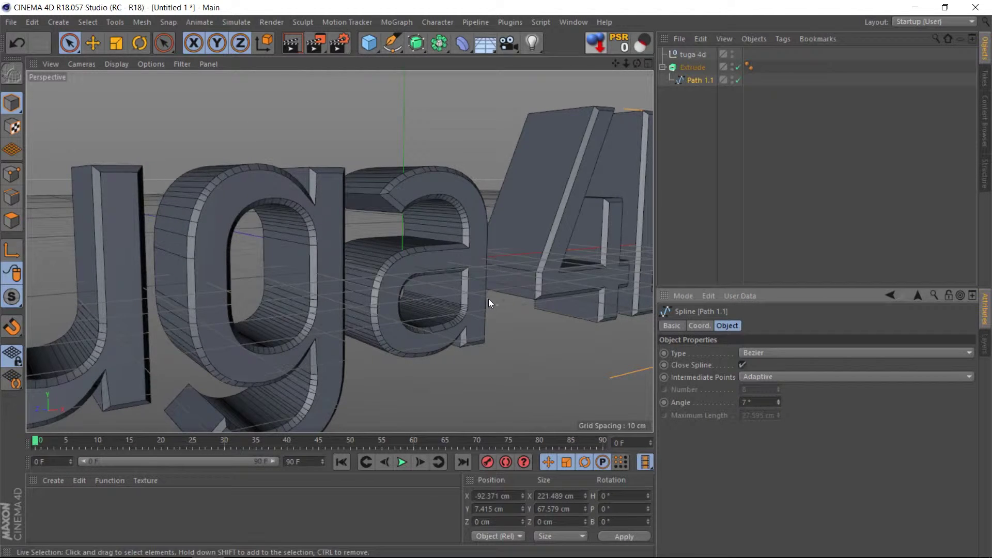
Step: Orbit around the extruded Tuga 4D lettering to inspect the filleted letters
scroll(488, 299, down, 5)
mouse_move(487, 323)
alt+mouse_down()
mouse_move(504, 346)
mouse_move(492, 364)
mouse_move(500, 397)
mouse_move(631, 352)
mouse_move(448, 347)
mouse_move(374, 358)
mouse_move(392, 363)
mouse_move(319, 294)
alt+mouse_up()
mouse_move(313, 240)
alt+mouse_down()
mouse_move(409, 261)
mouse_move(429, 316)
alt+mouse_up()
mouse_move(490, 313)
alt+mouse_down()
mouse_move(321, 227)
mouse_move(302, 241)
alt+mouse_up()
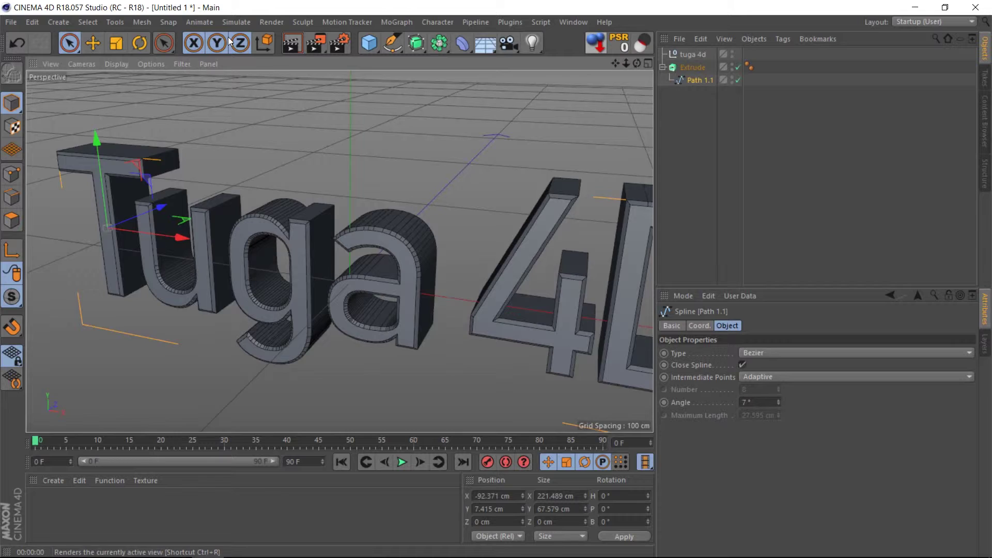
Step: Render a preview of the text, then orbit close around the letter T
click(290, 44)
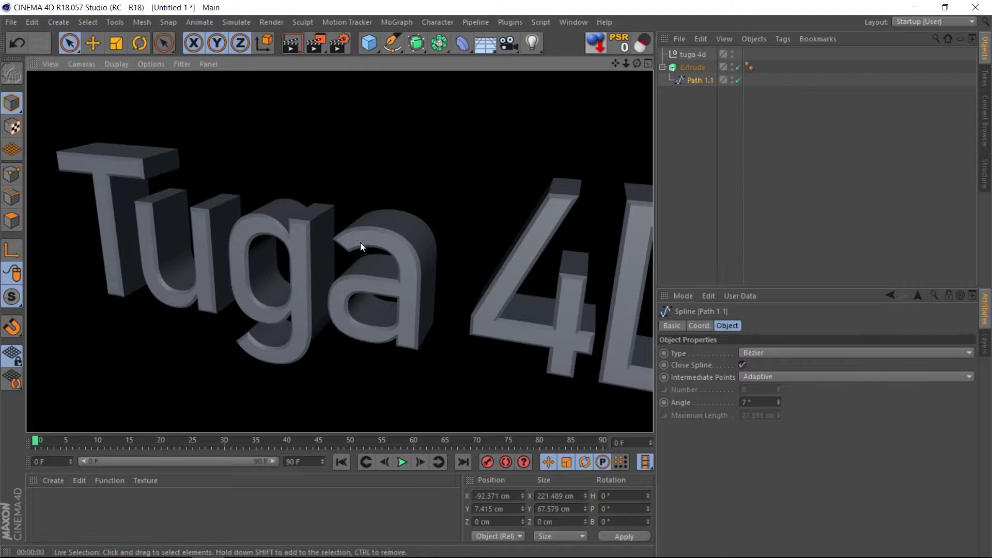
scroll(73, 144, up, 3)
scroll(75, 149, up, 4)
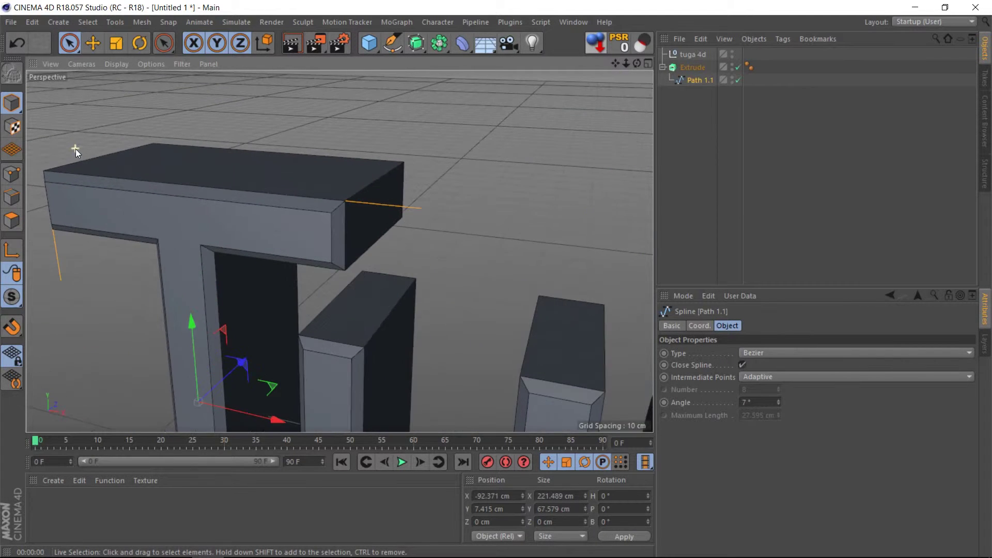
mouse_move(155, 165)
alt+mouse_down()
mouse_move(274, 181)
mouse_move(209, 191)
mouse_move(138, 152)
alt+mouse_up()
scroll(151, 182, up, 3)
scroll(155, 184, up, 1)
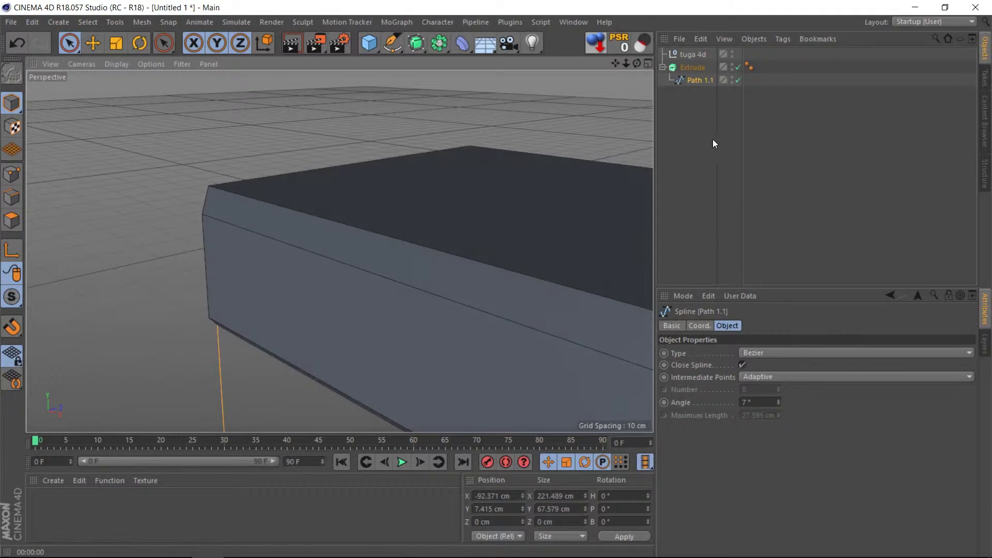
Step: Raise the Extrude's Start Fillet Cap steps from 1 to 6, viewing the text frontally
click(693, 67)
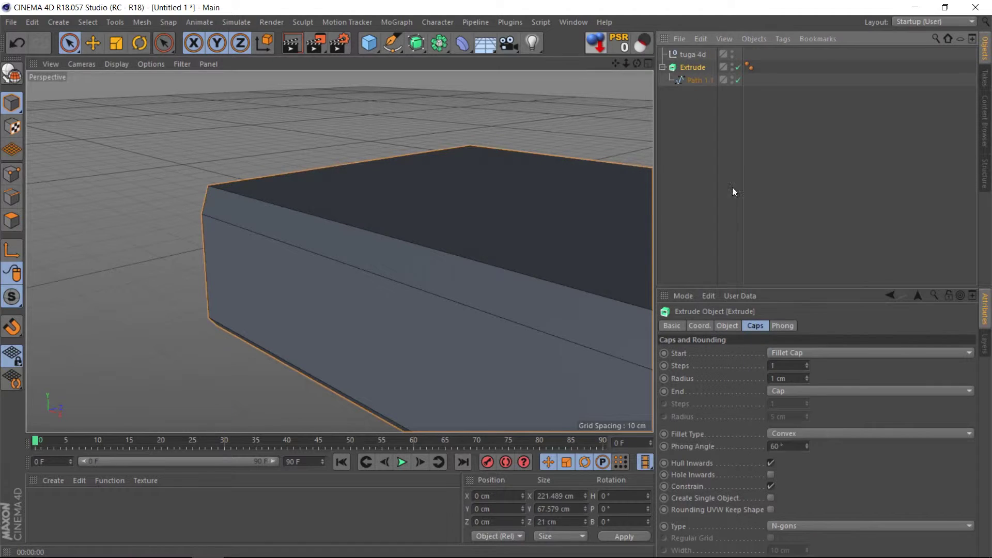
click(806, 363)
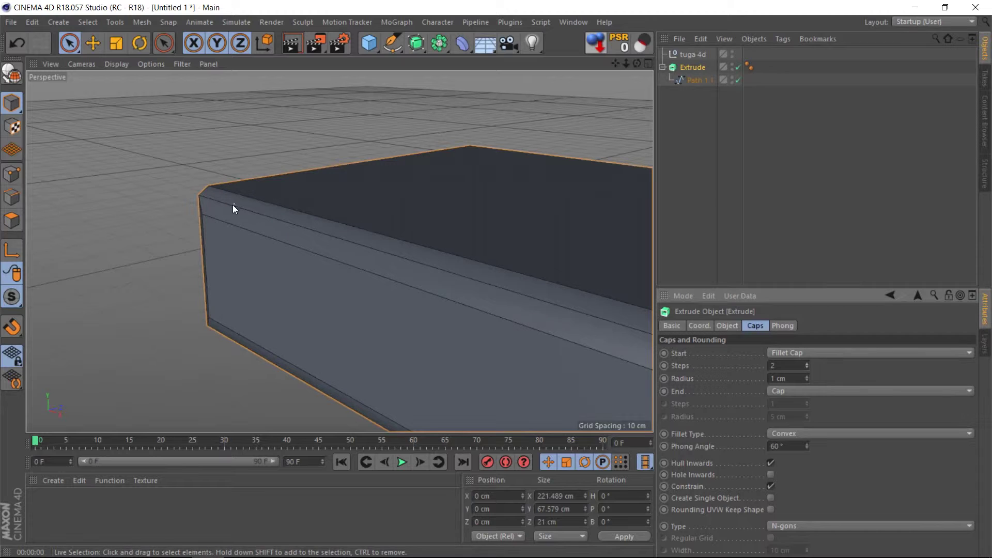
drag(808, 365, 646, 294)
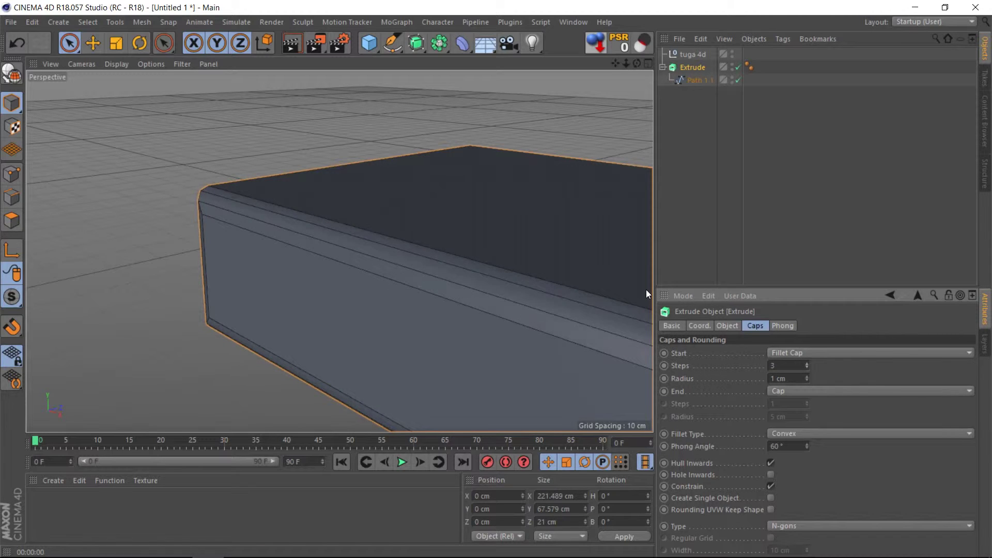
click(807, 364)
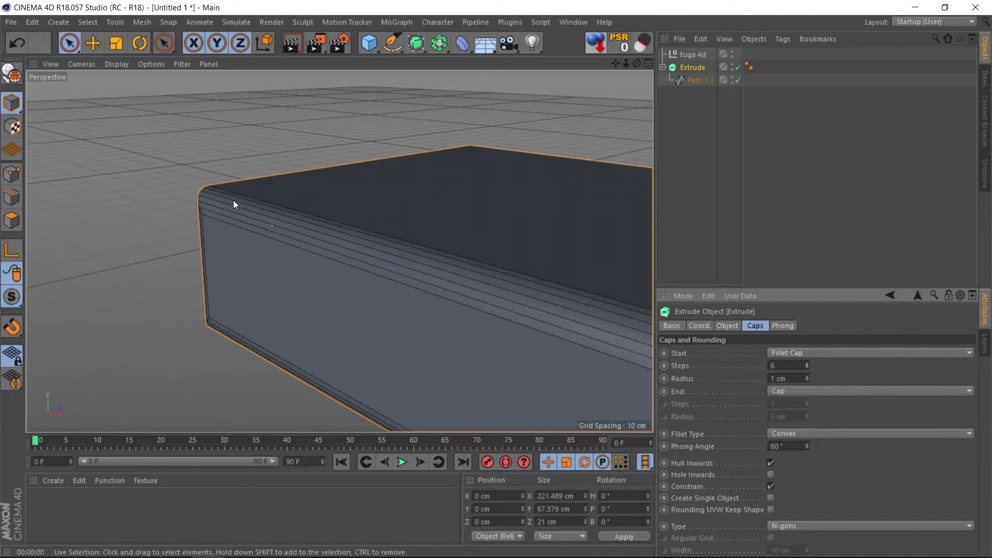
scroll(203, 209, down, 3)
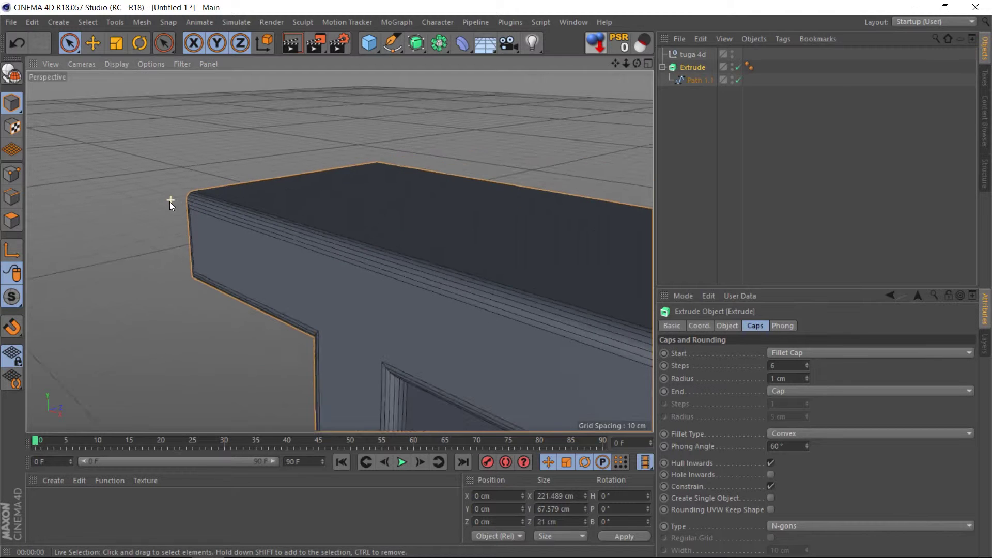
scroll(170, 202, down, 3)
scroll(171, 207, down, 3)
mouse_move(298, 284)
alt+mouse_down()
mouse_move(333, 275)
mouse_move(314, 223)
mouse_move(297, 236)
mouse_move(234, 184)
mouse_move(289, 85)
alt+mouse_up()
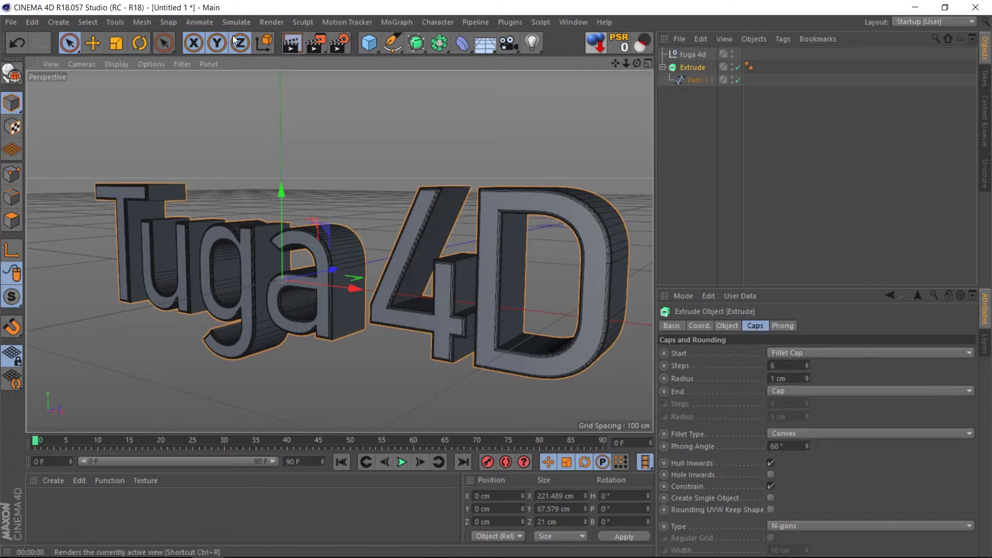
Step: Render a preview of the filleted text, then add a Physical Sky object
click(290, 43)
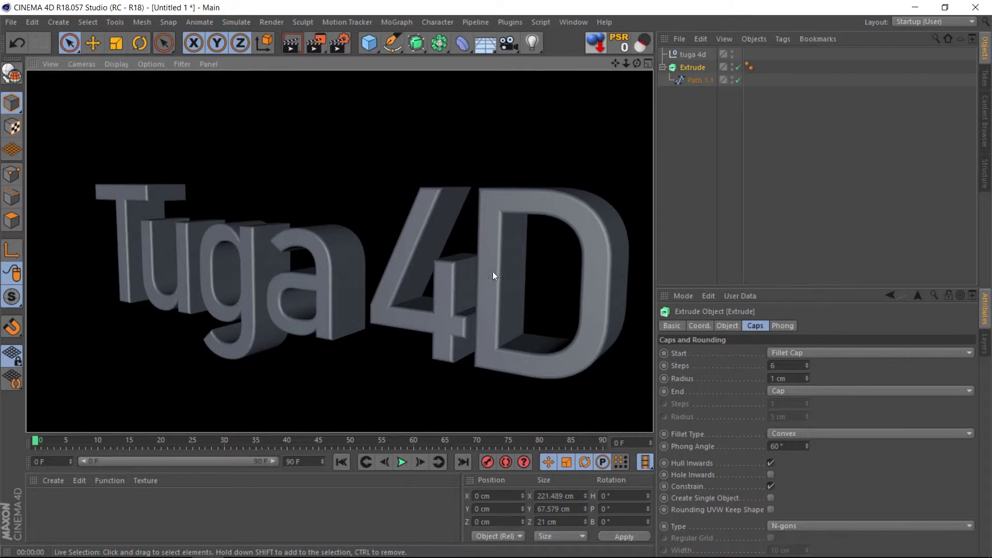
click(491, 44)
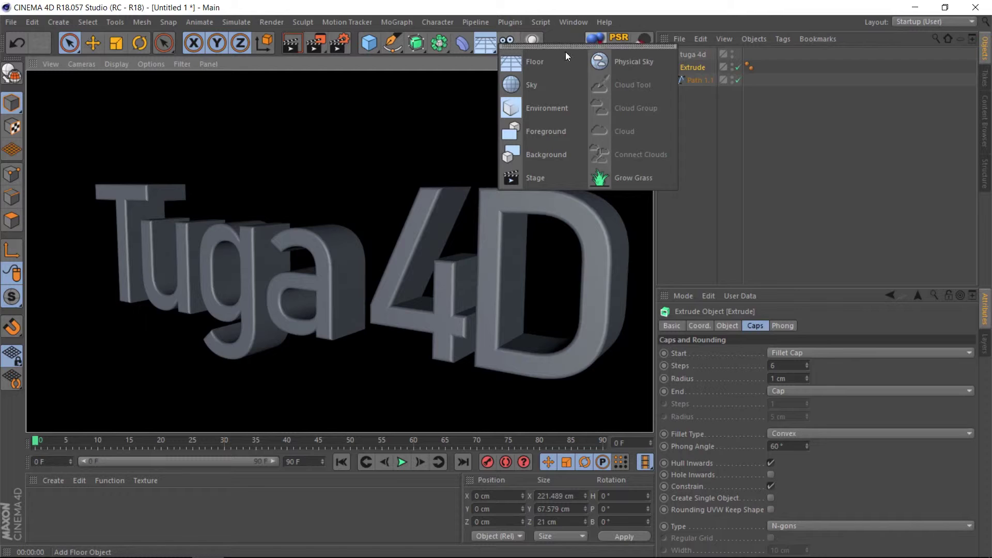
click(618, 55)
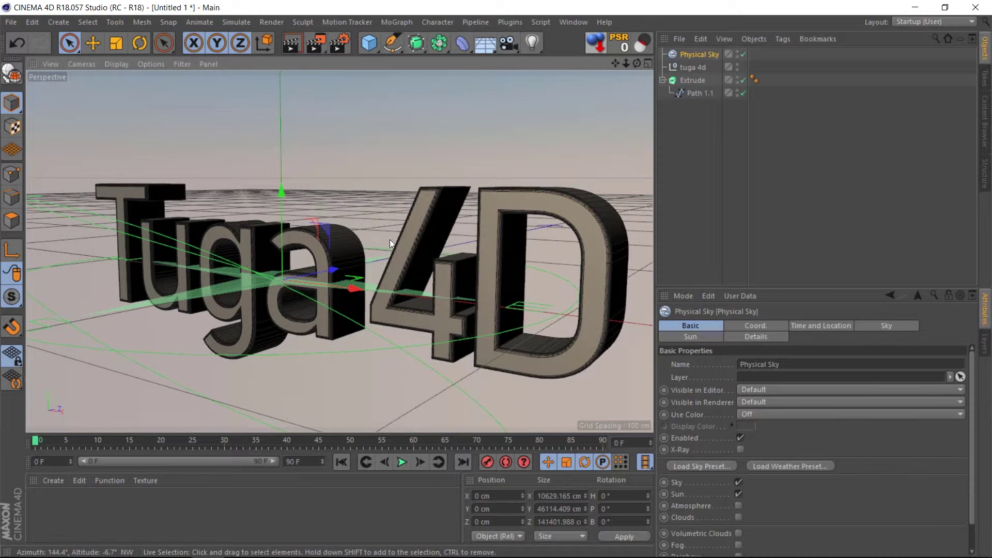
Step: Test-render with the Physical Sky, adjust its pitch rotation, then undo the rotation and the sky
click(293, 46)
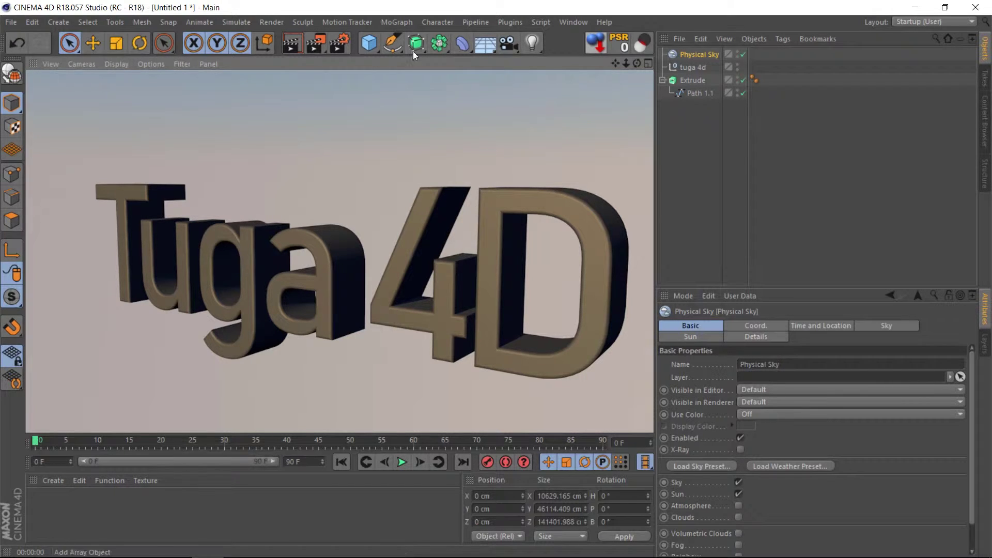
click(690, 55)
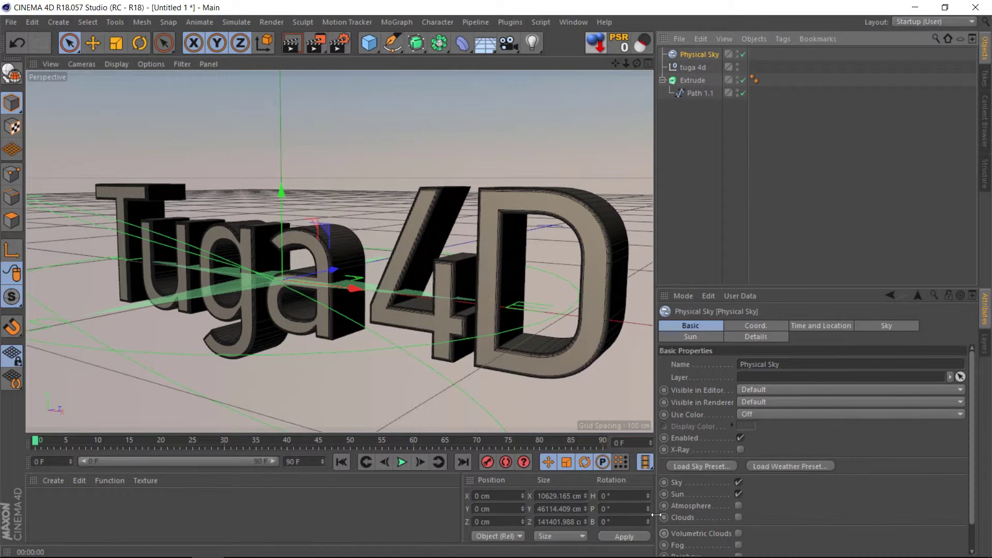
drag(649, 506, 649, 494)
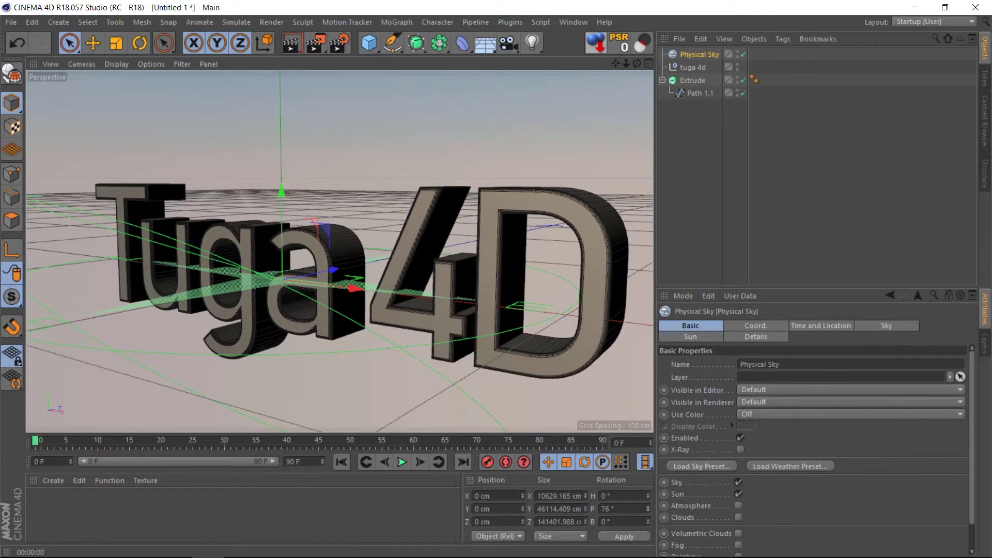
key(ctrl+z)
key(ctrl+z)
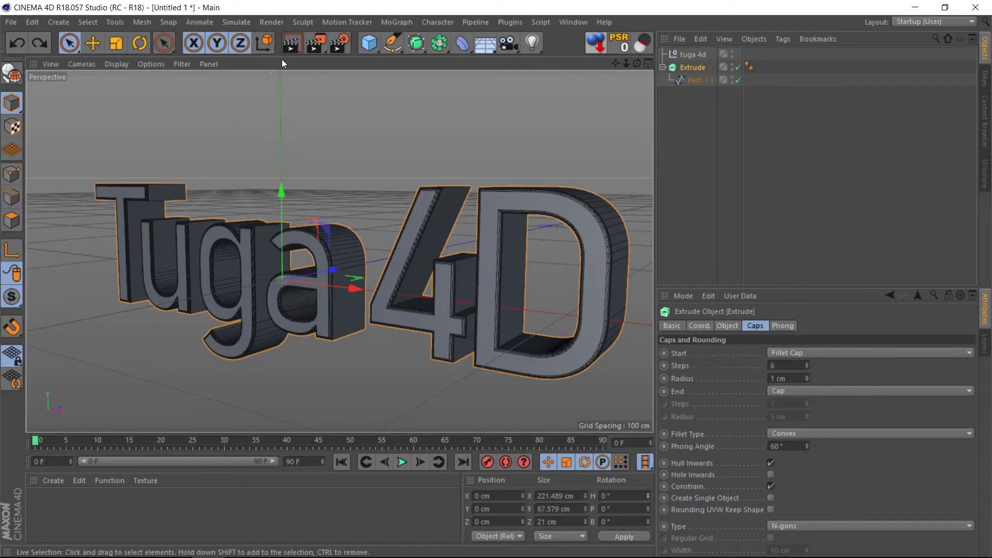
Step: Create a new material Mat, apply it to the Extrude, and render the white text on black
click(289, 45)
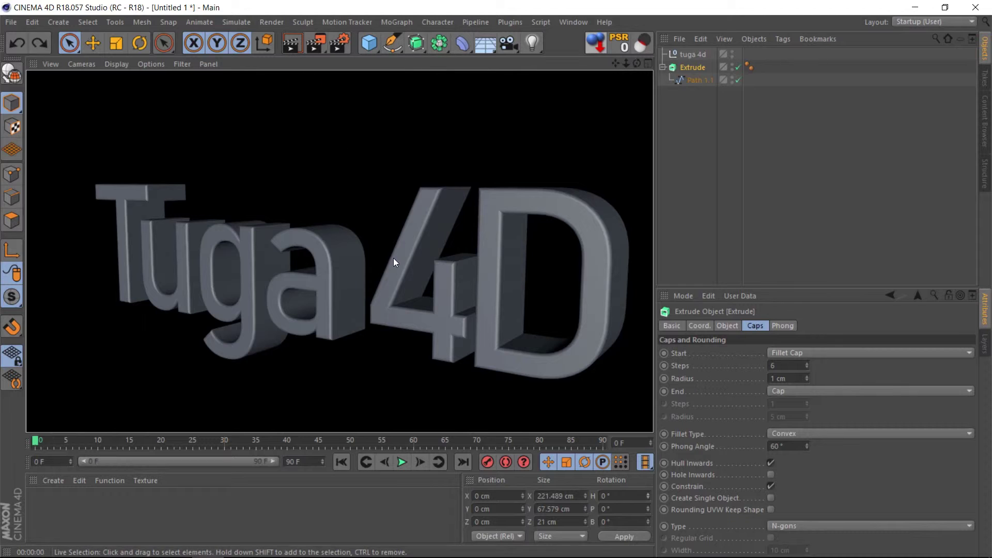
scroll(329, 277, up, 3)
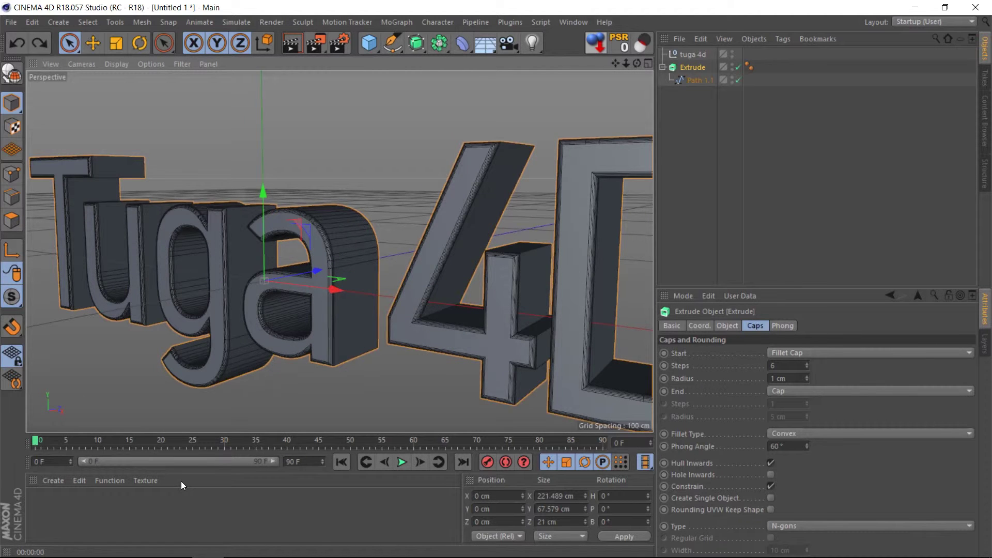
double_click(109, 508)
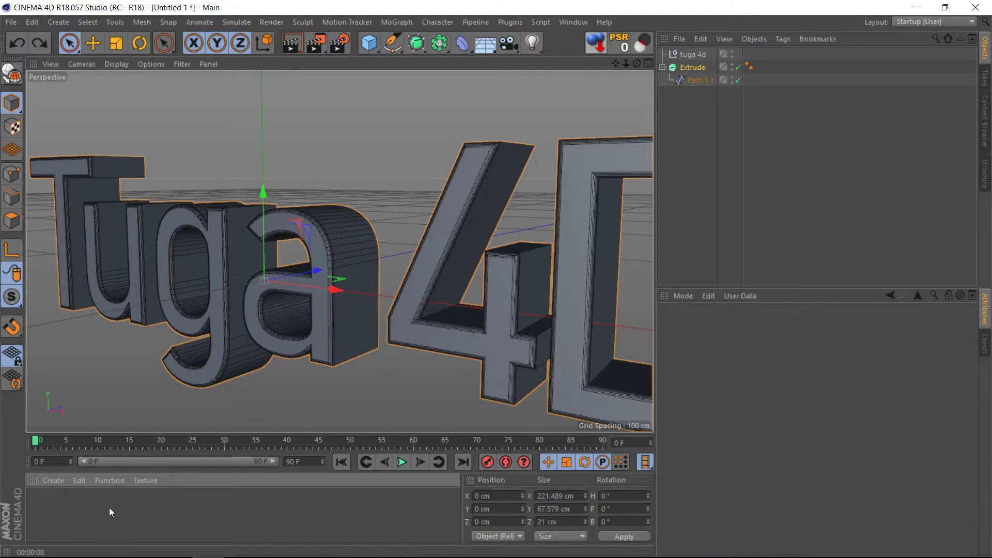
drag(44, 502, 353, 341)
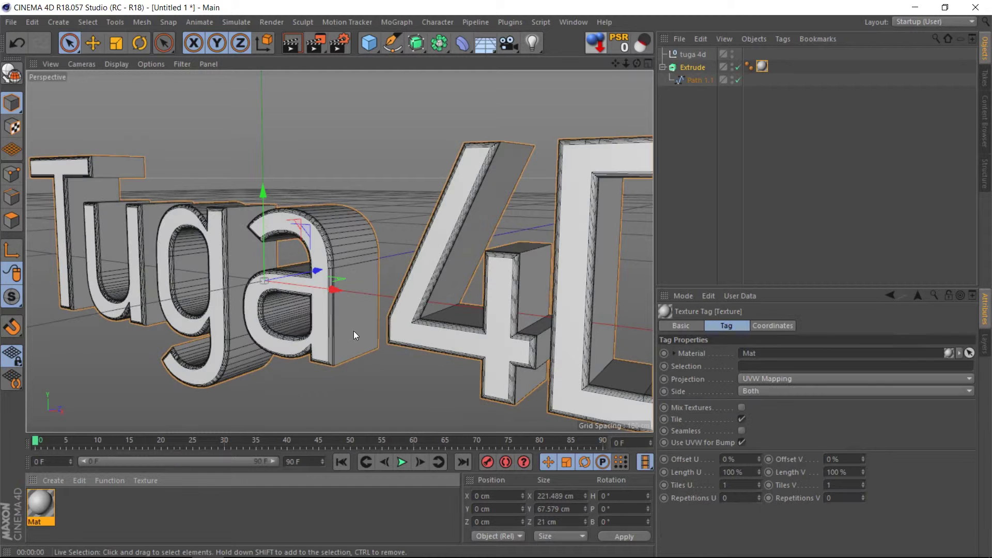
click(292, 45)
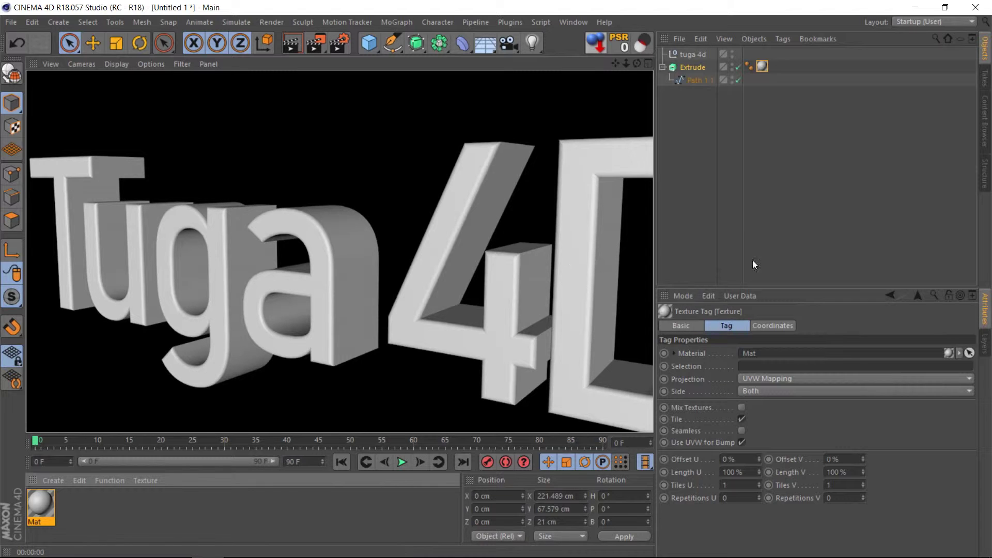
click(695, 68)
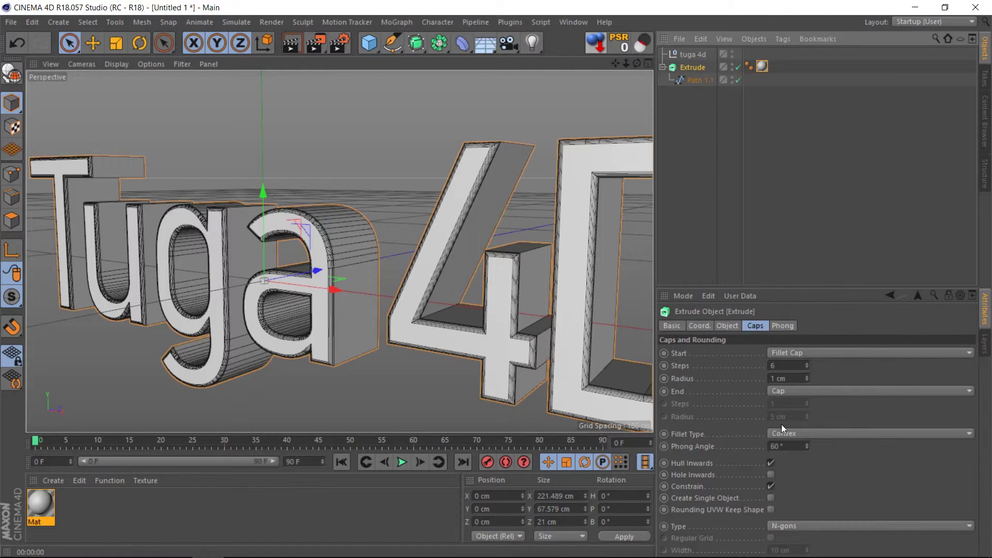
Step: Switch the Extrude's fillet type from Convex to Linear, then to Concave
click(789, 352)
click(644, 288)
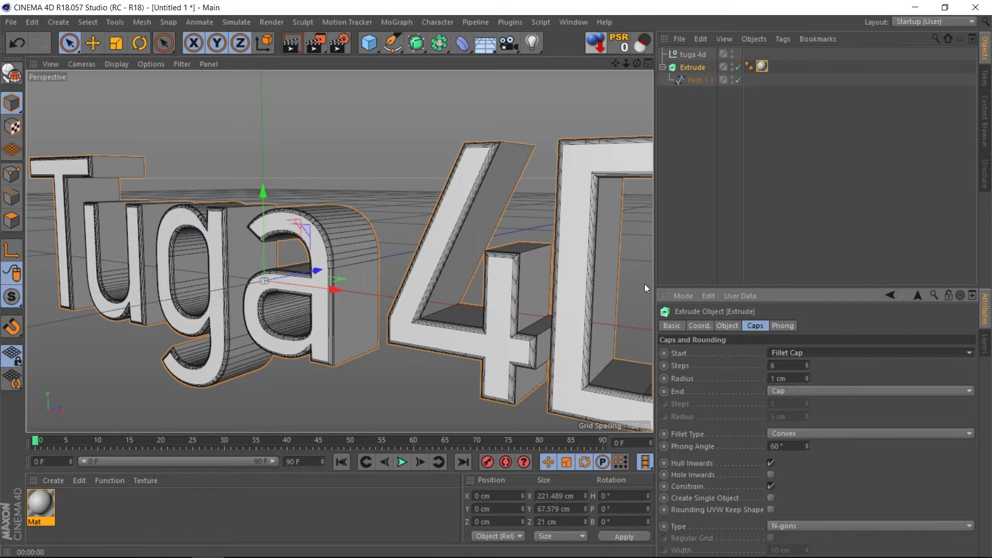
click(789, 433)
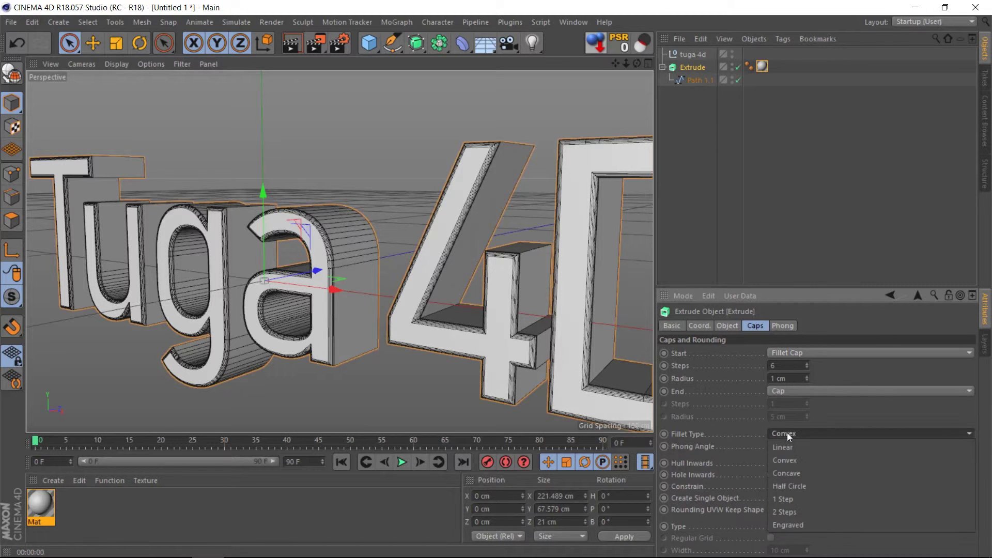
click(787, 460)
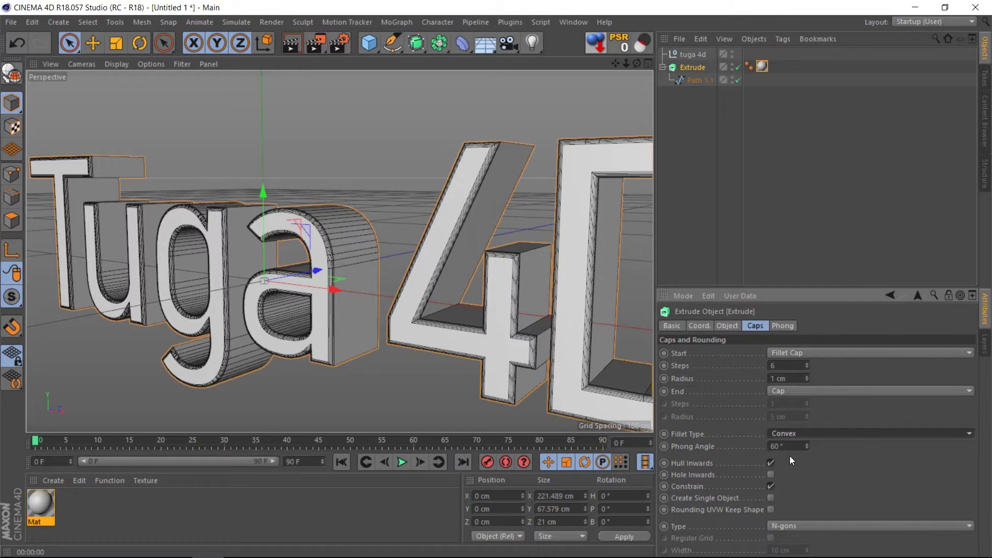
click(789, 433)
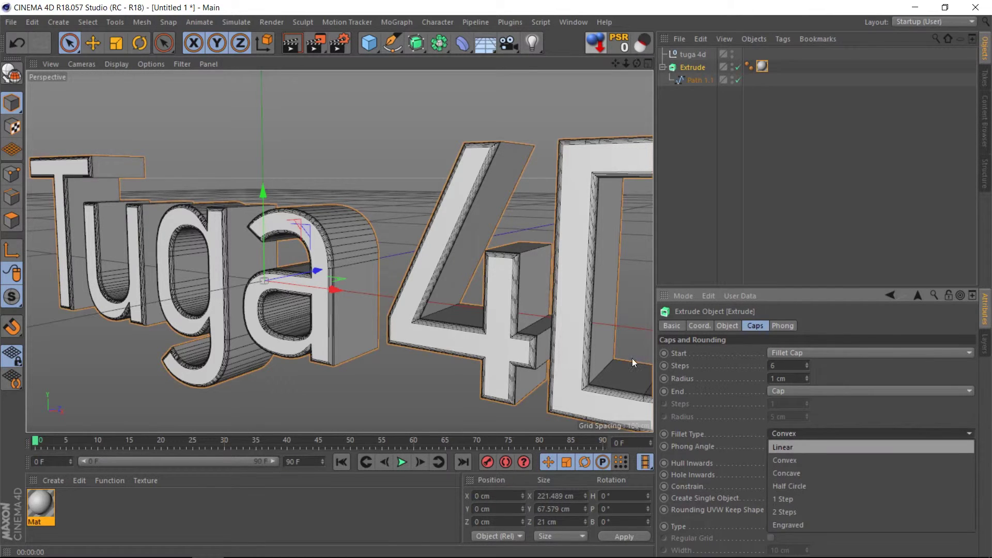
click(789, 448)
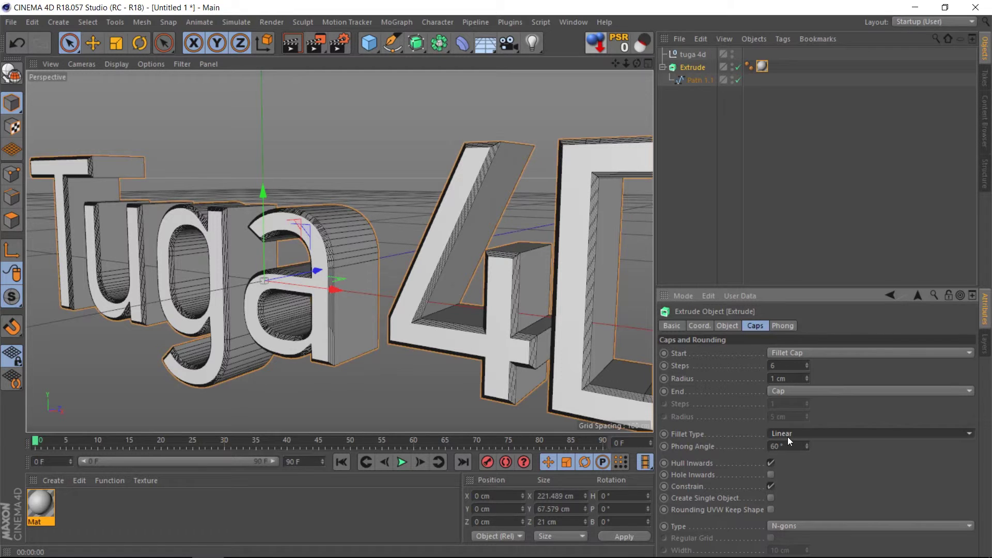
click(787, 436)
click(789, 474)
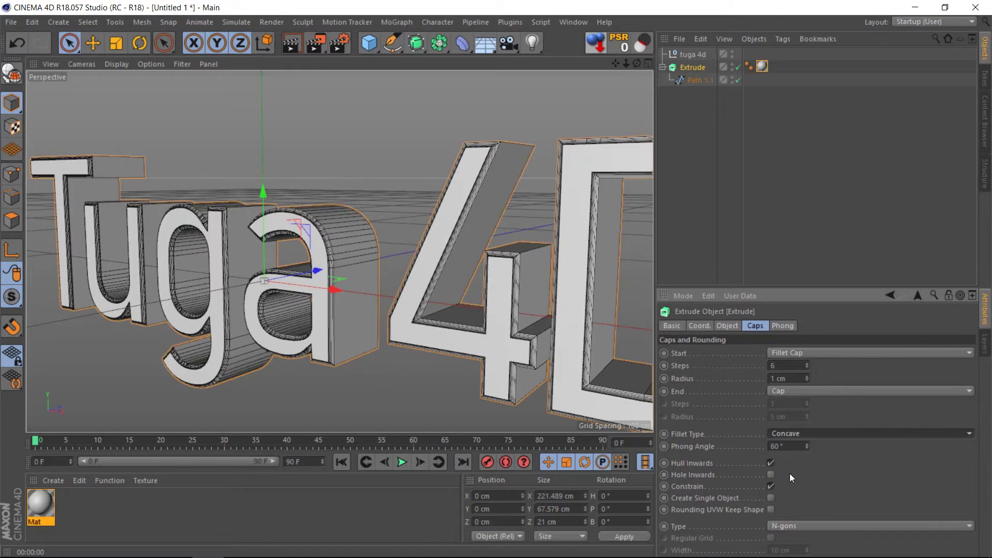
Step: Test-render the Concave caps, then try the Half Circle and 1 Step fillet types with renders
scroll(522, 258, up, 4)
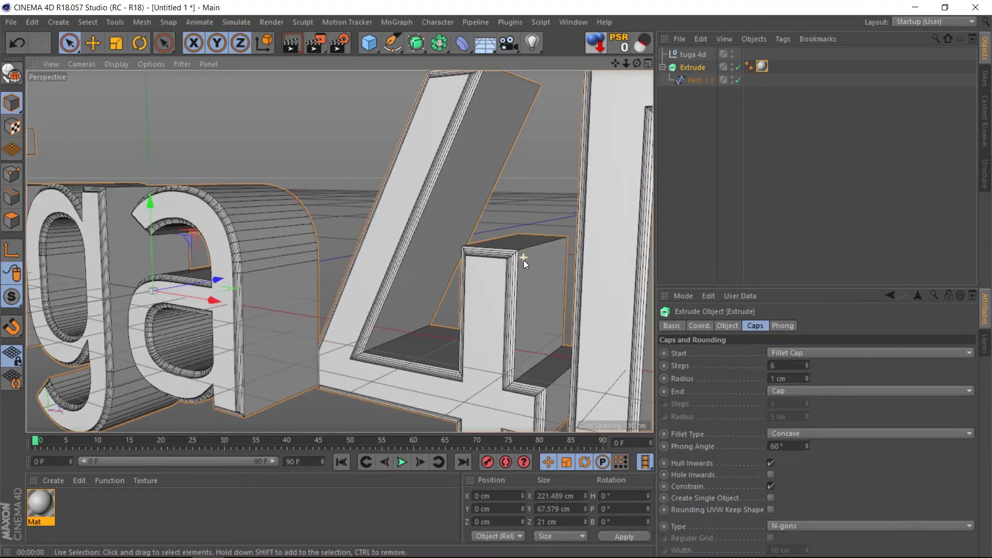
scroll(523, 259, up, 3)
click(291, 42)
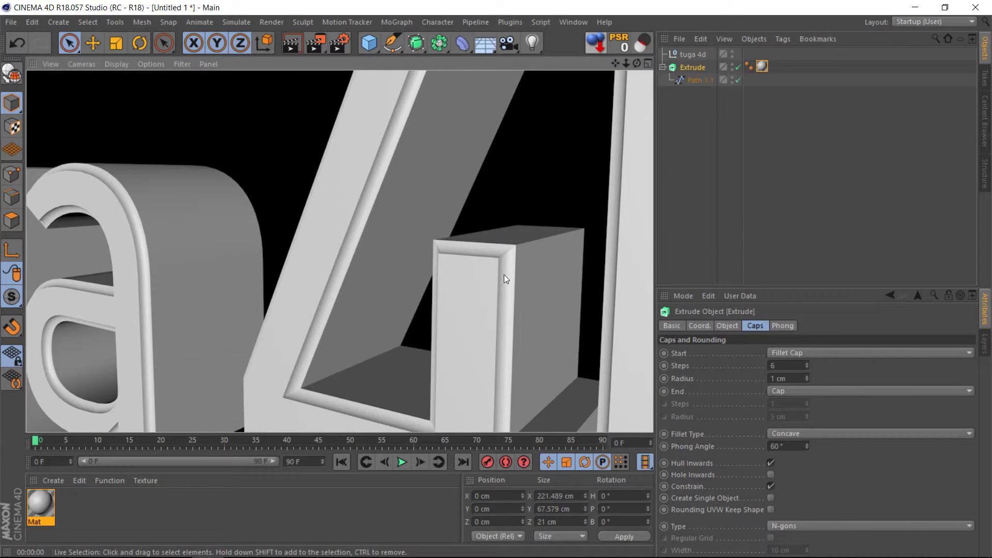
click(796, 435)
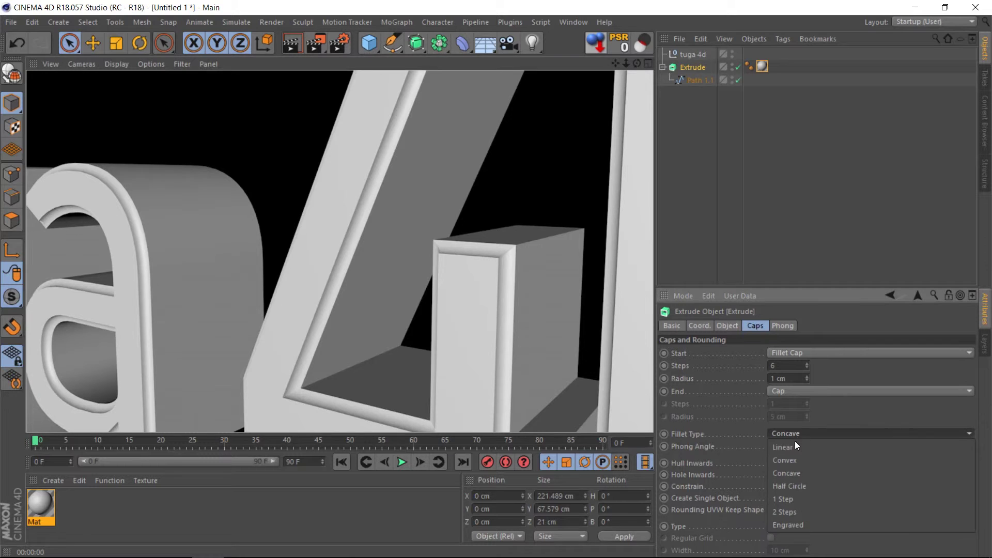
click(791, 485)
click(293, 45)
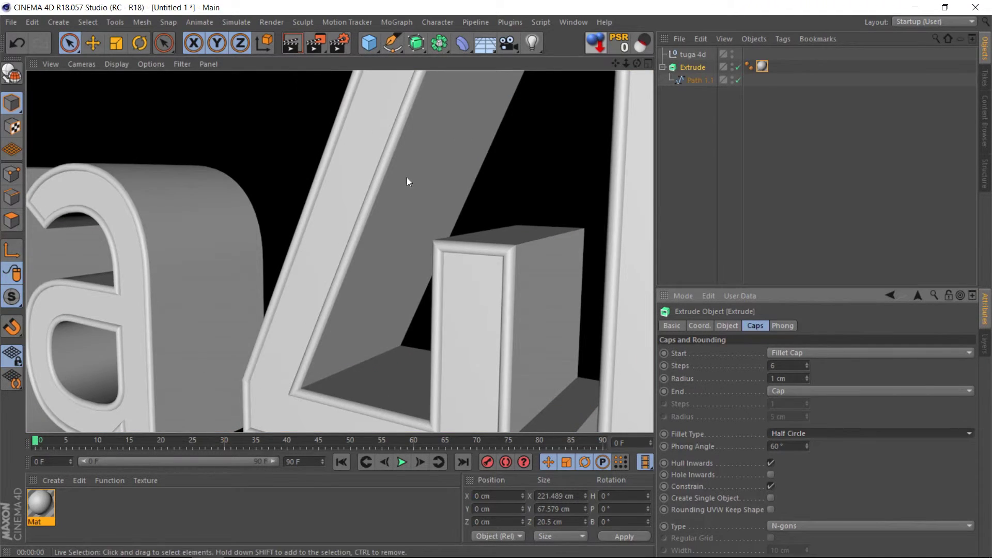
click(812, 435)
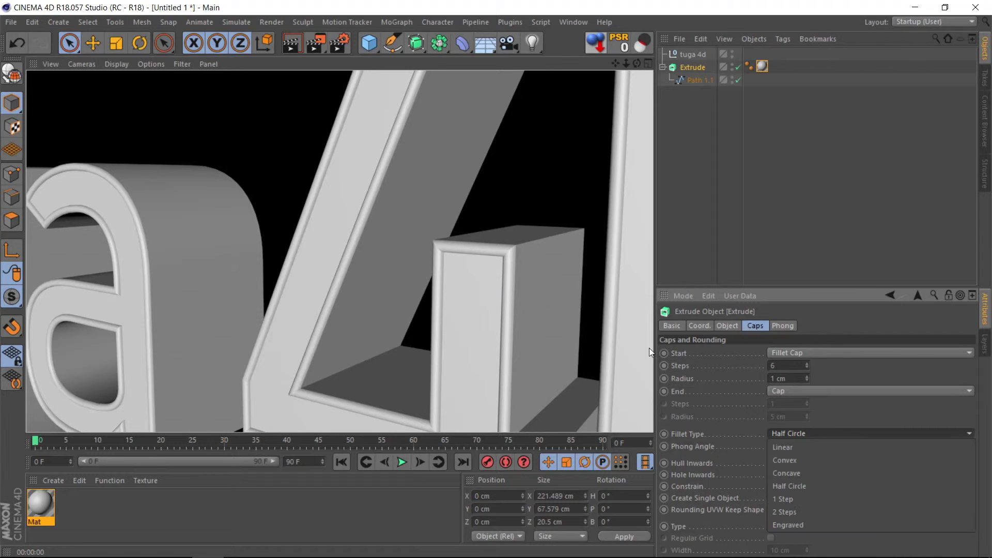
click(798, 498)
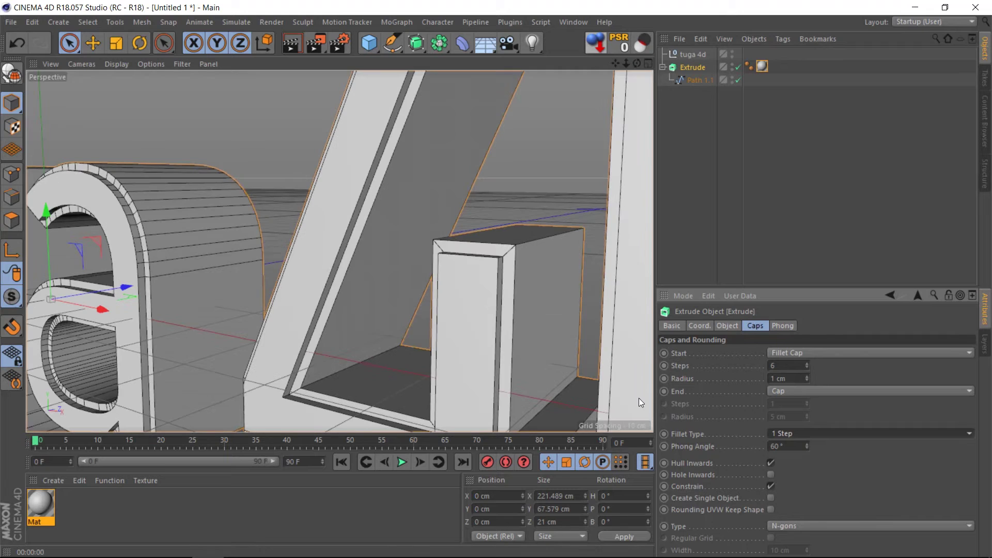
click(292, 46)
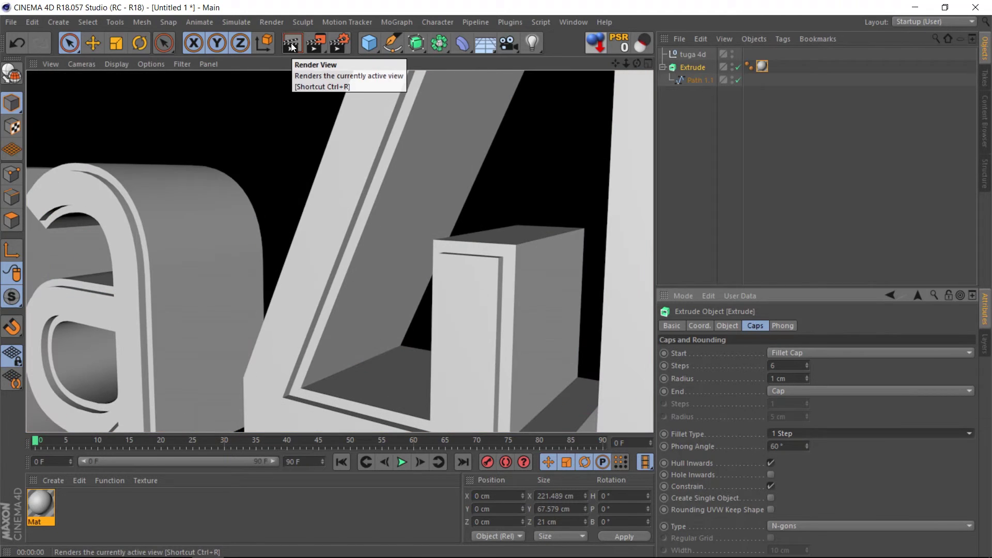
Step: Switch the fillet type to 2 Steps and then Engraved, rendering each
click(799, 435)
click(786, 512)
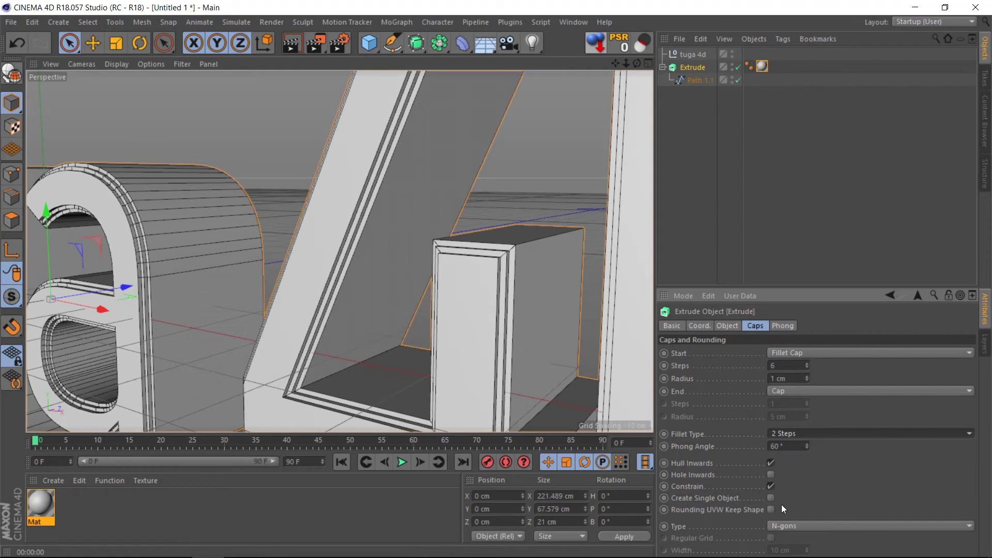
click(289, 47)
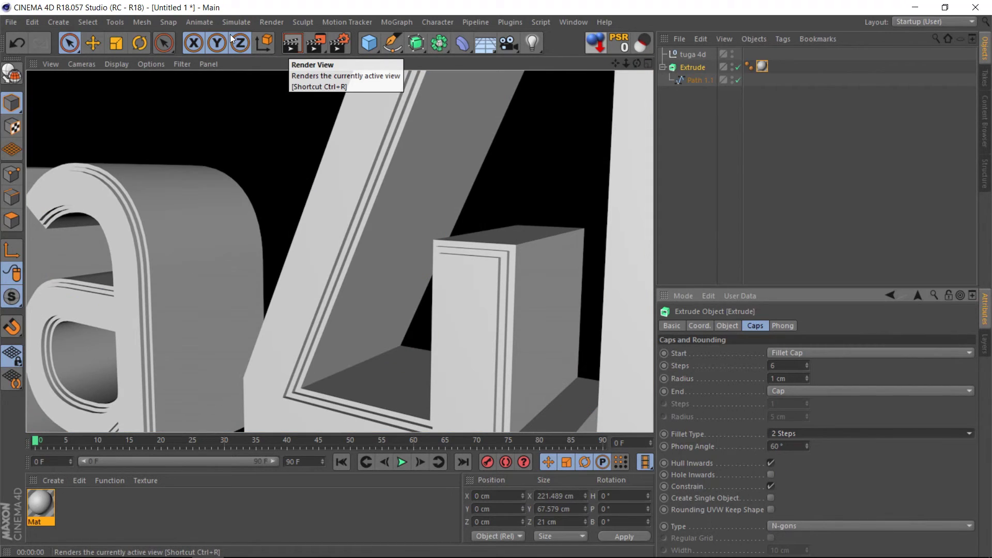
click(792, 433)
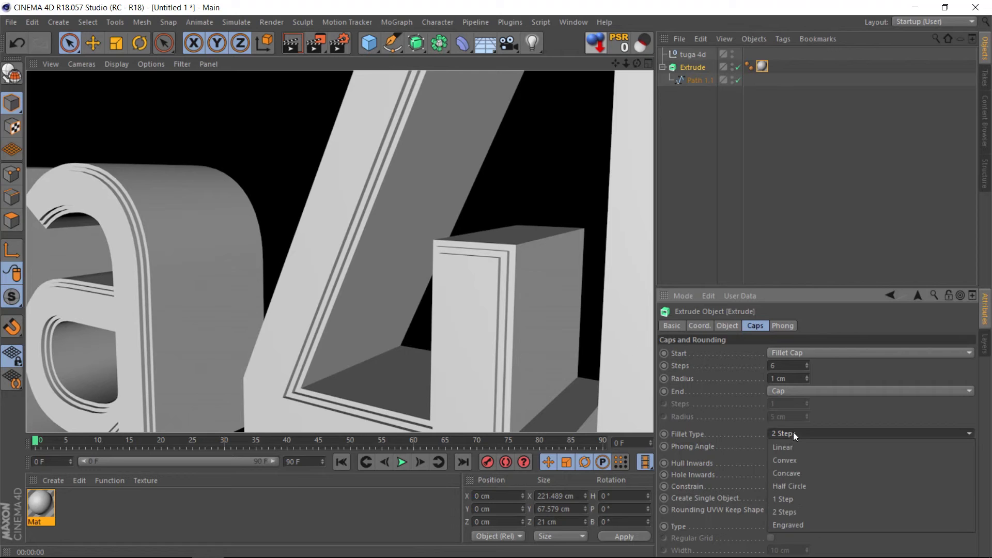
click(811, 525)
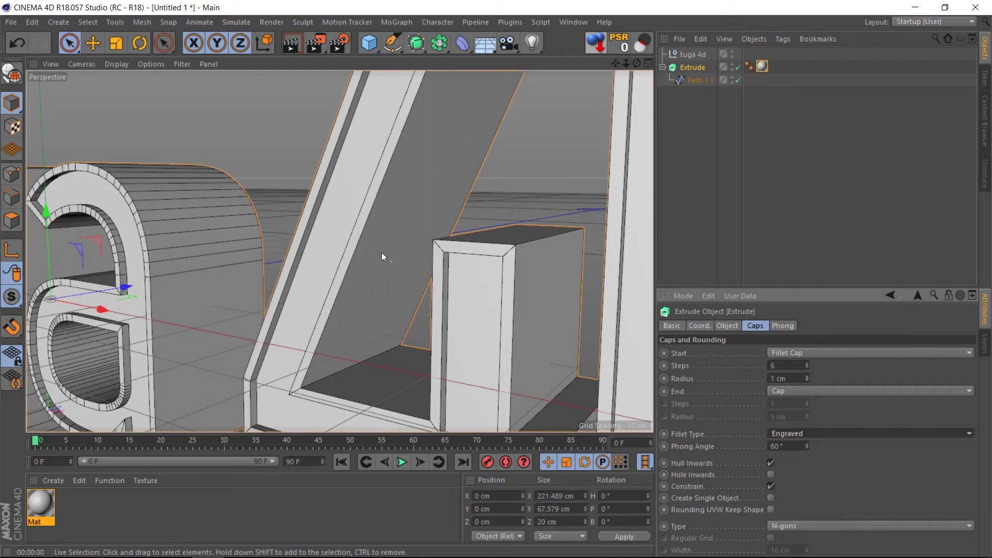
click(292, 46)
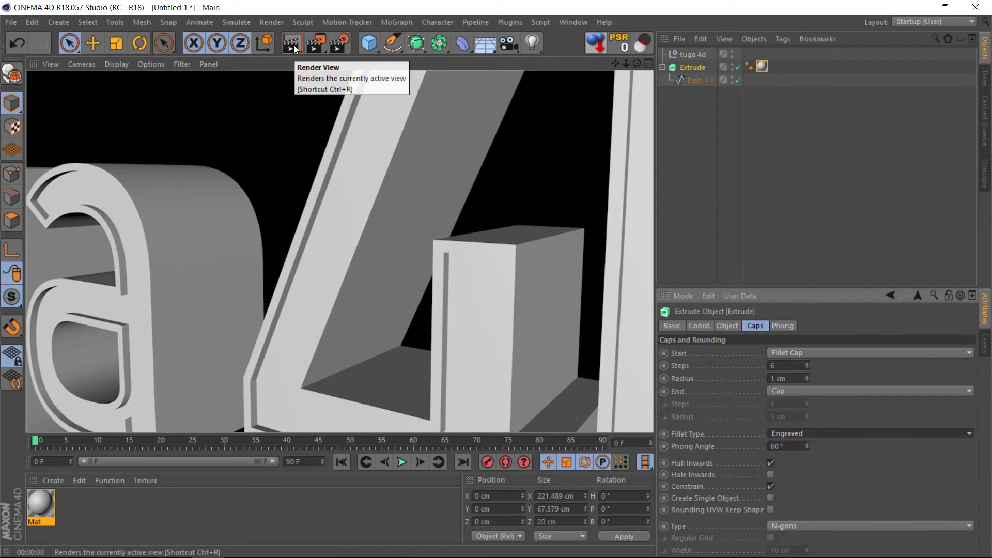
scroll(347, 200, down, 3)
scroll(346, 200, down, 3)
Step: Switch the Tuga 4D extrude's cap fillet type to Convex and render the white lettering on black
scroll(346, 200, down, 2)
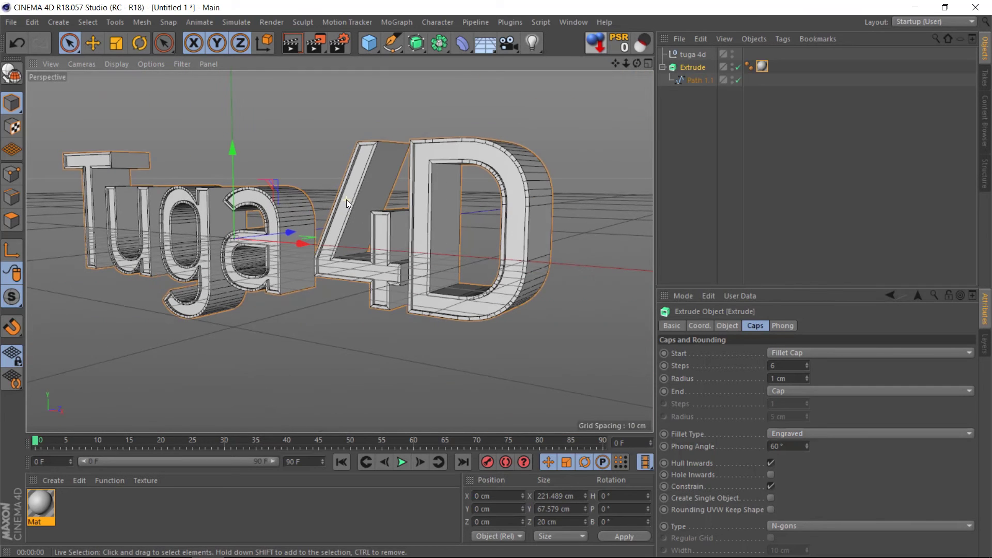
click(800, 434)
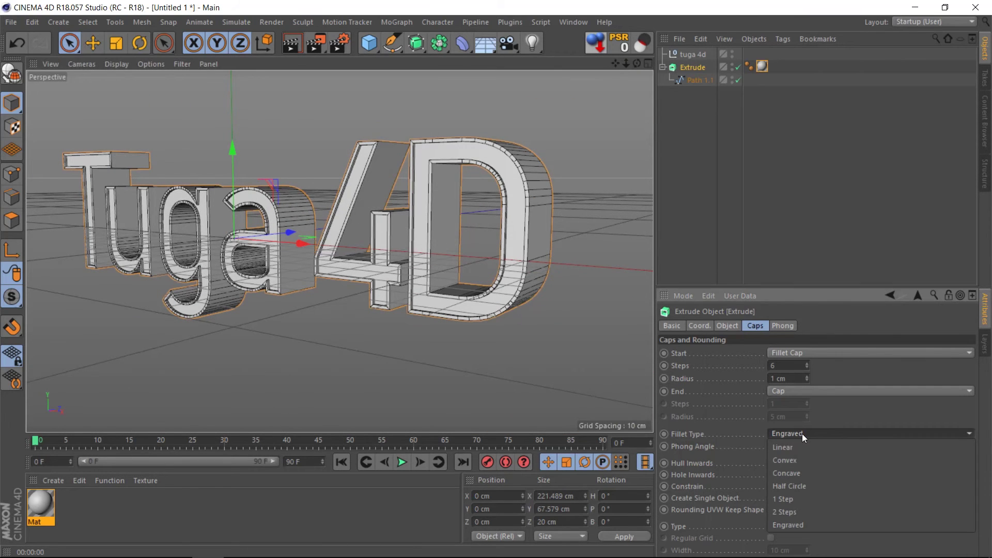
click(799, 460)
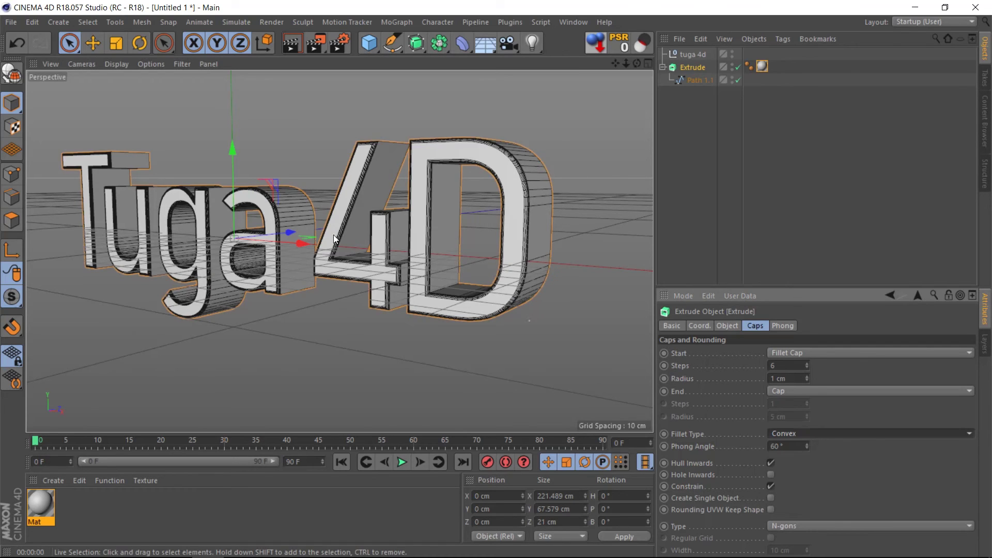
click(291, 43)
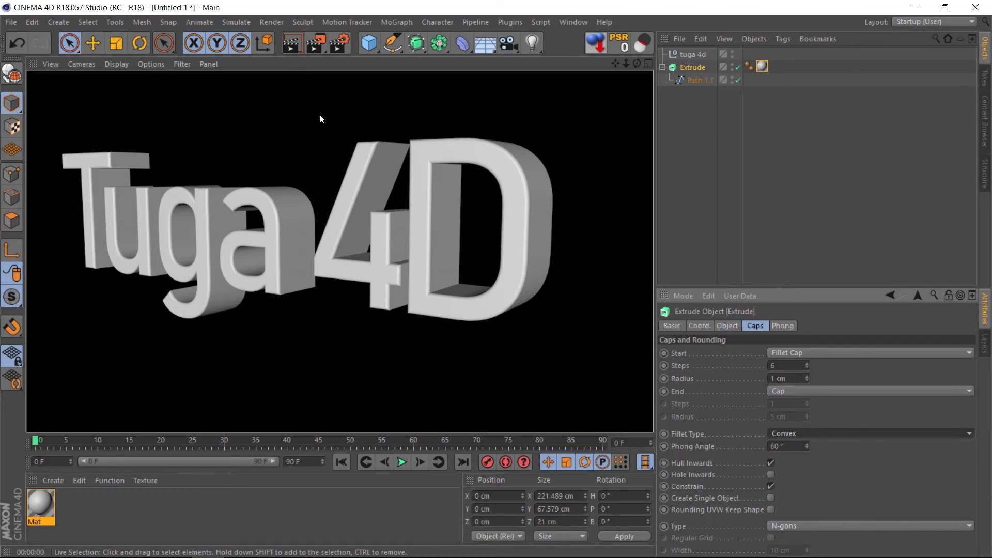